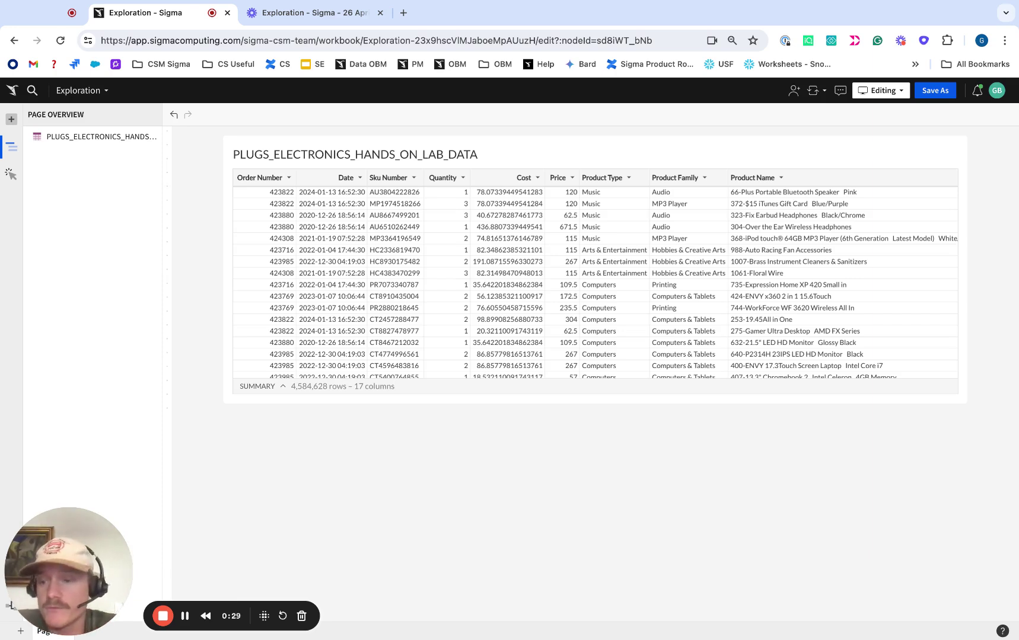
Add the Cust Key source column to the PLUGS_ELECTRONICS_HANDS_ON_LAB_DATA table.
drag(73, 567, 81, 502)
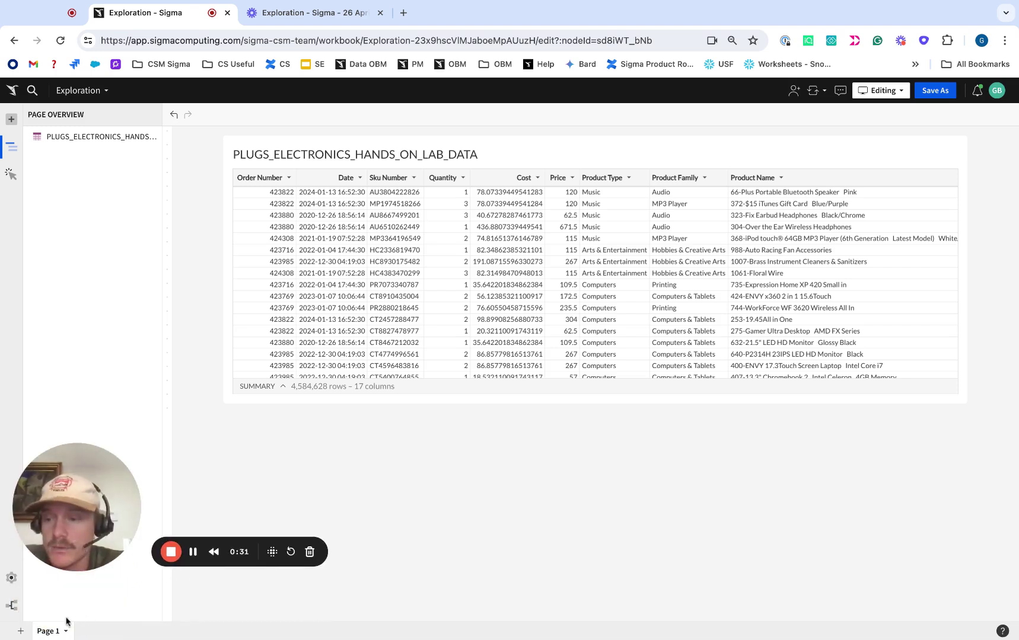
click(490, 152)
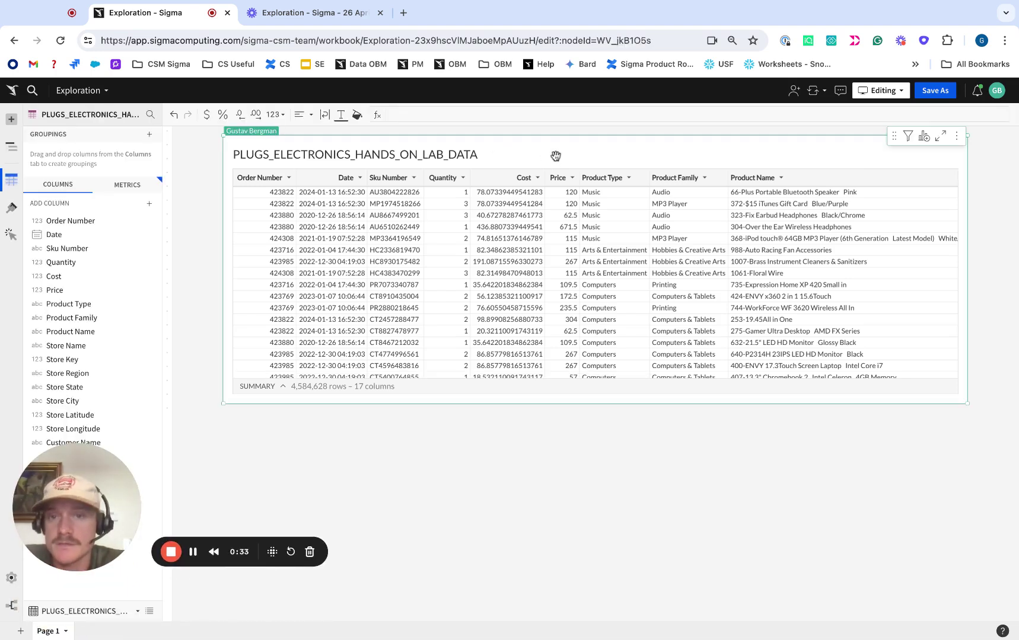
click(149, 611)
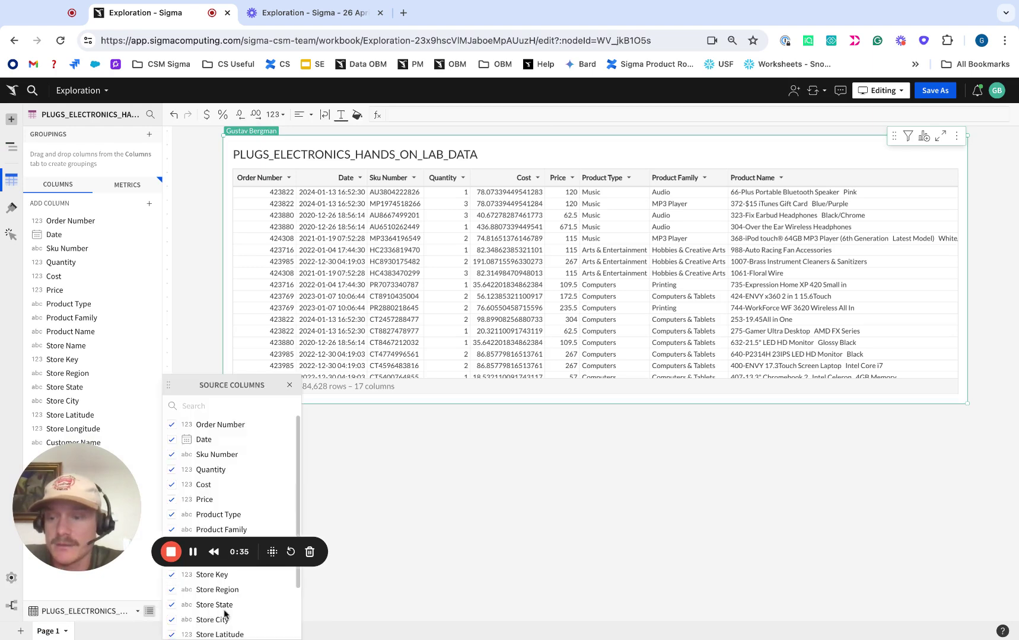
scroll(200, 480, down, 2)
click(171, 615)
click(290, 386)
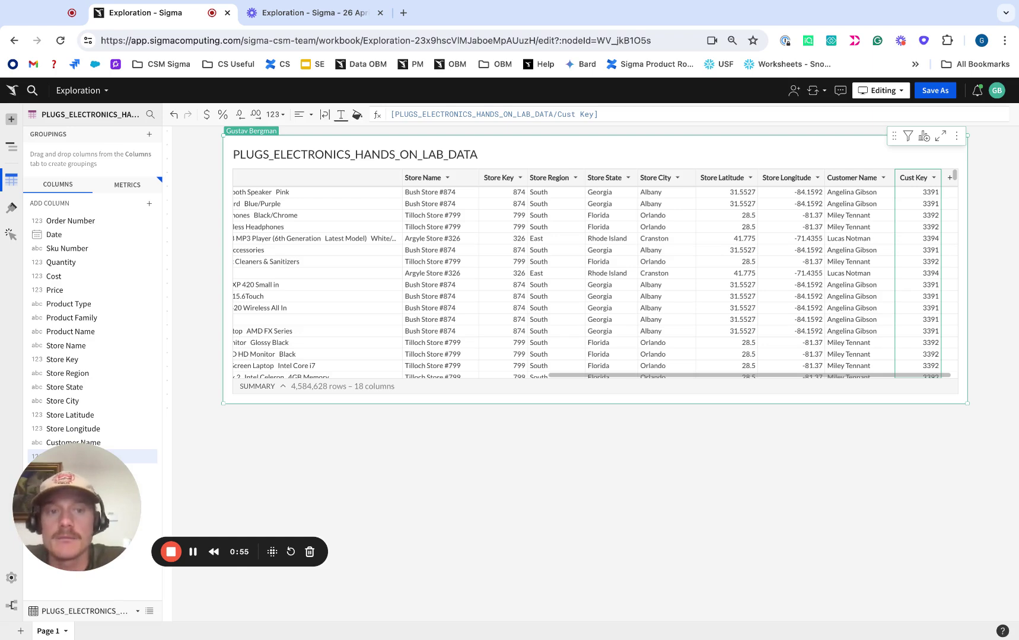
scroll(593, 273, left, 15)
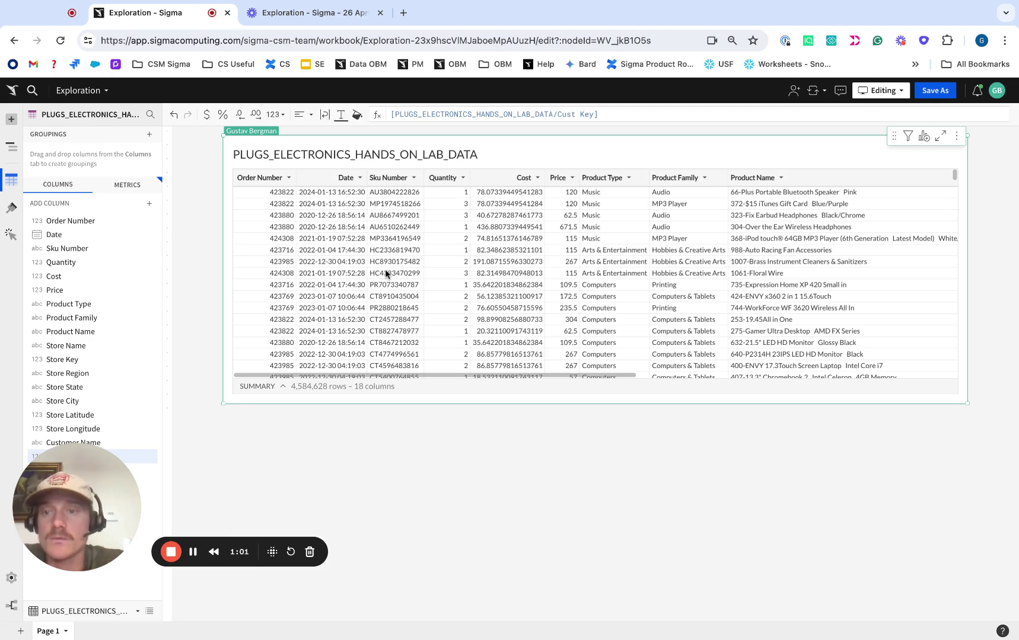
Under the Cust Key grouping, add a Min([Date]) calculation column.
scroll(593, 249, right, 15)
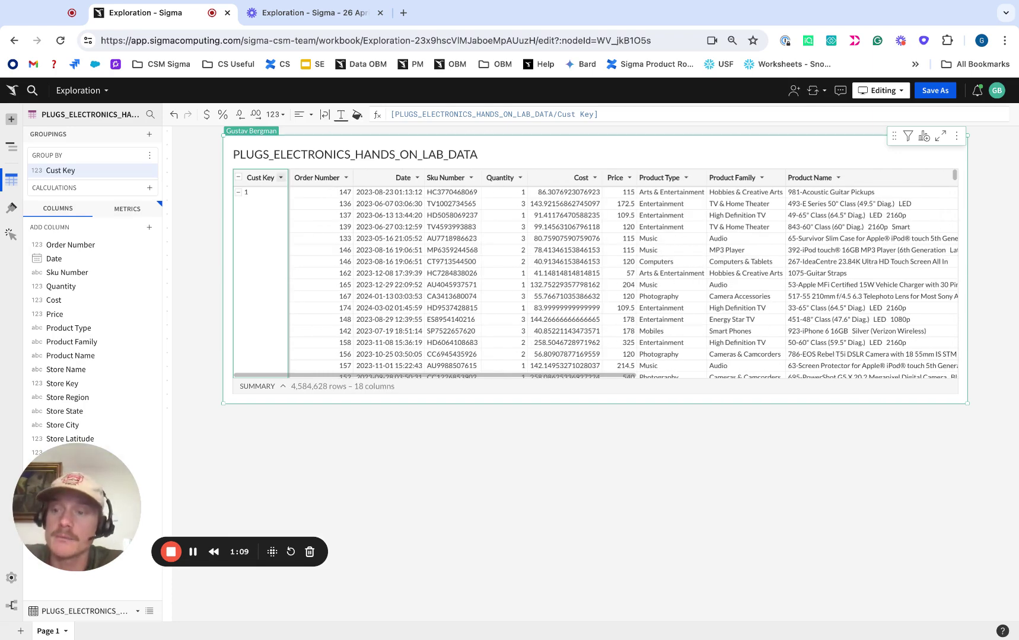
click(280, 177)
click(310, 230)
text(Min)
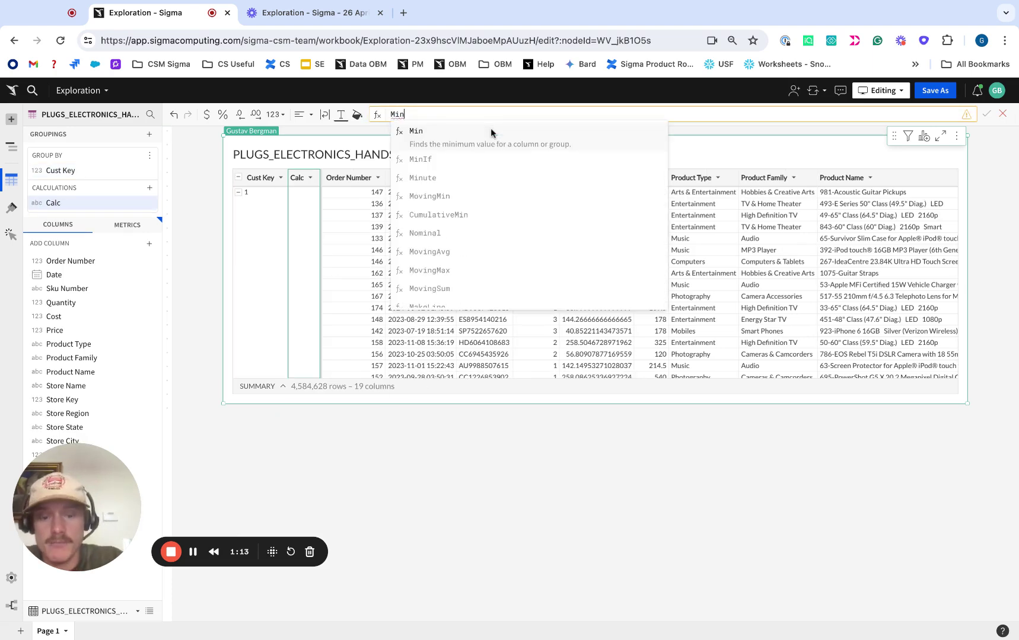
click(490, 128)
click(417, 314)
key(Return)
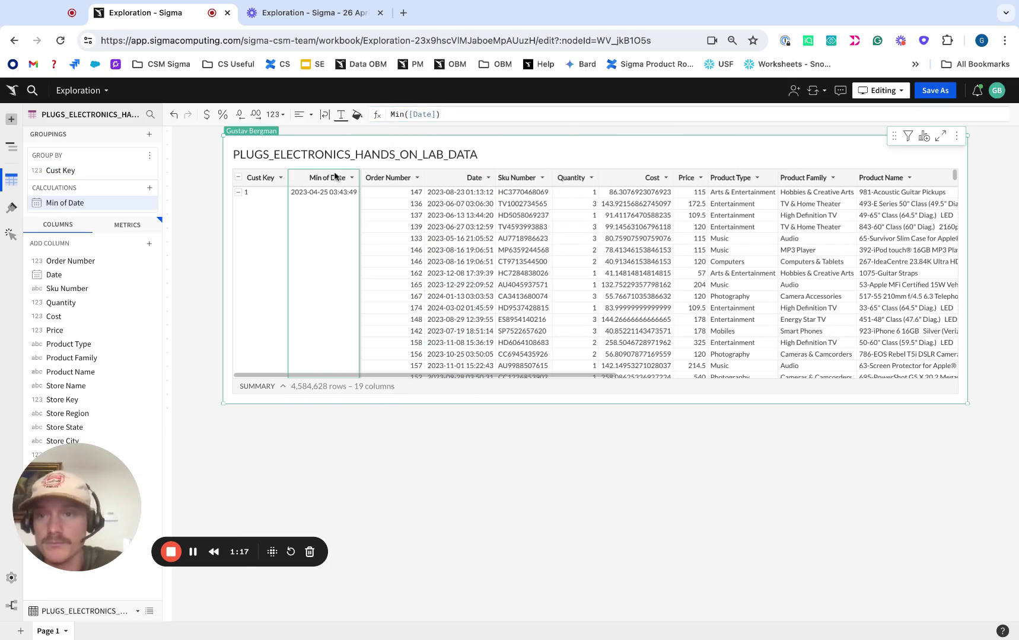
double_click(335, 177)
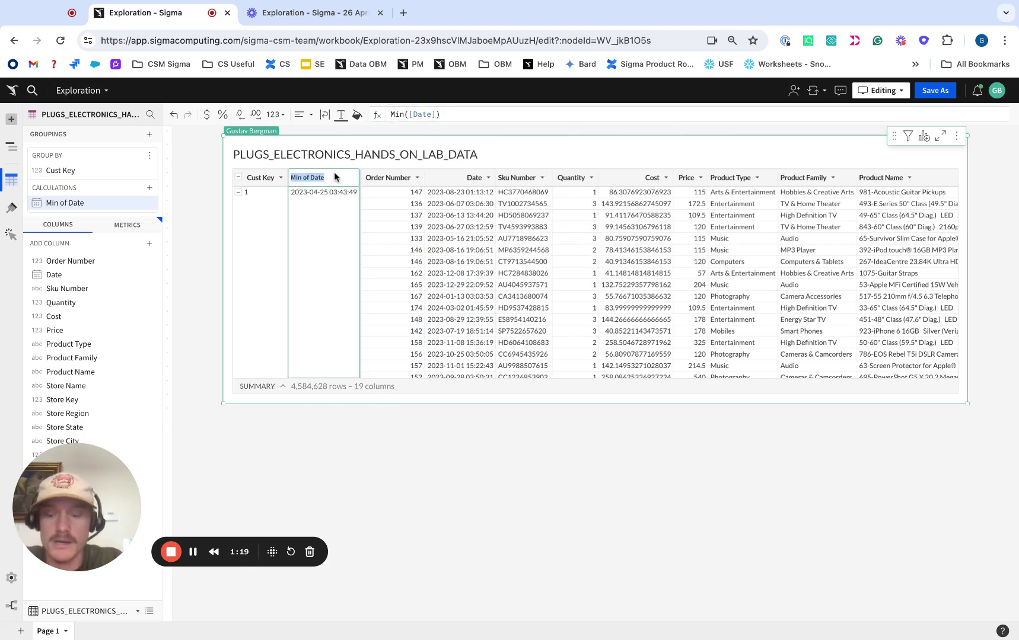
click(532, 155)
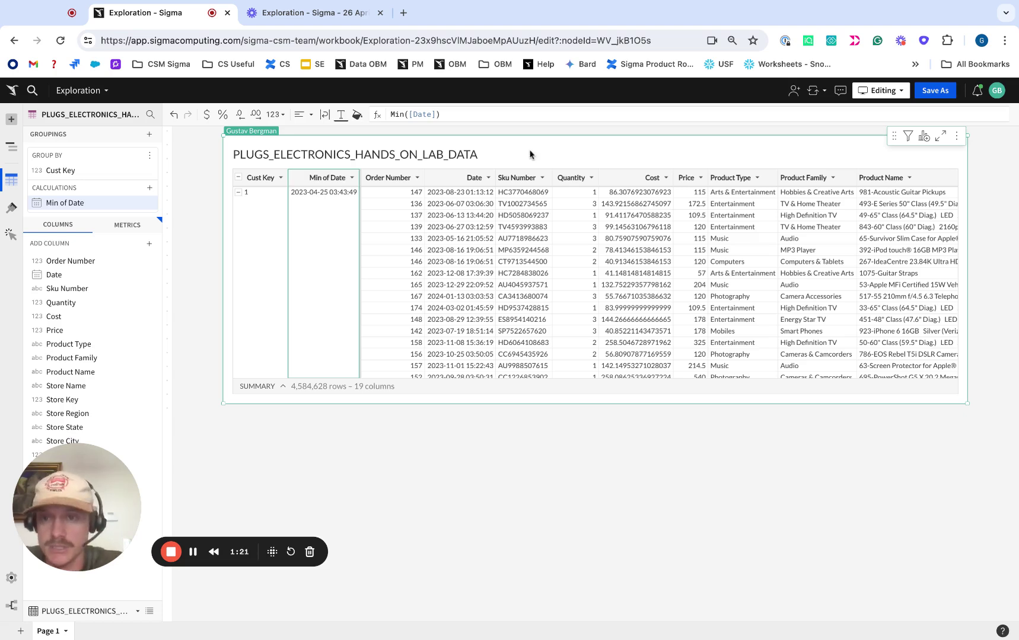
Truncate the Min of Date column to quarter and rename it Acquisition Quarter.
click(352, 177)
mouse_move(422, 415)
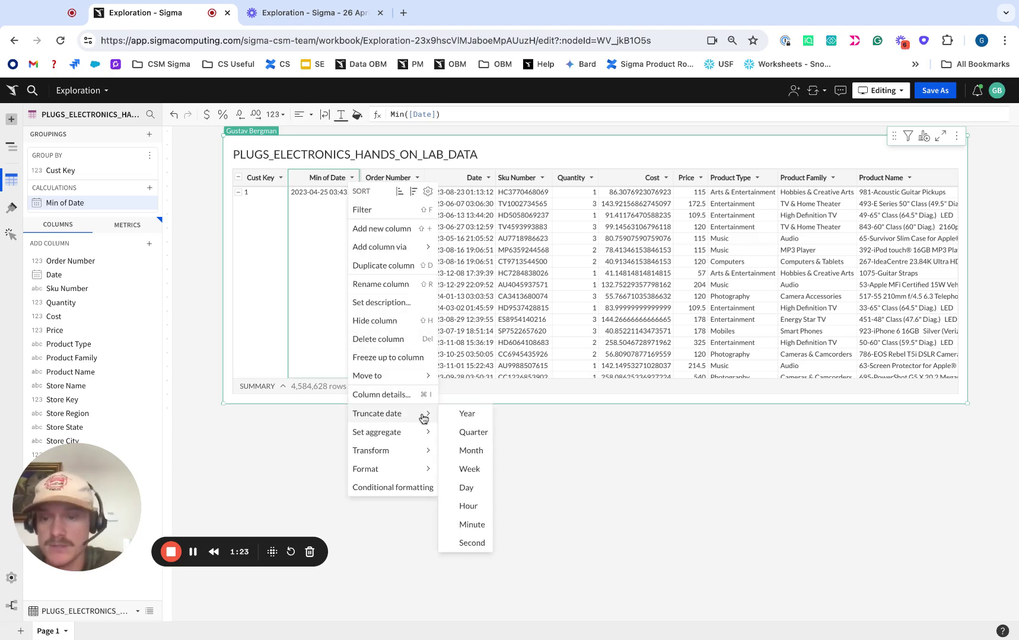
click(467, 438)
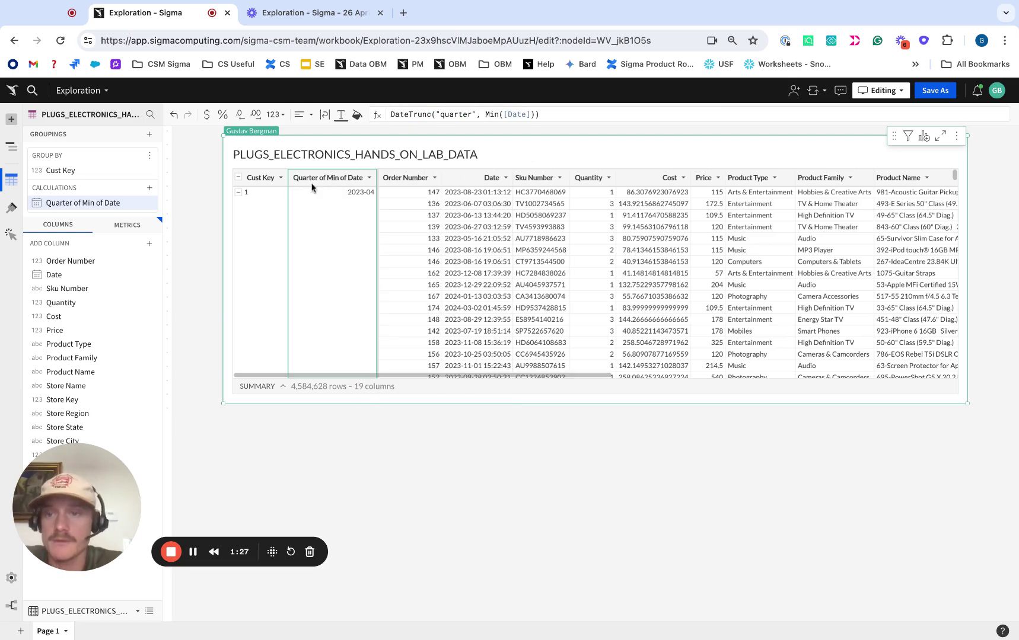
double_click(331, 177)
text(Ac)
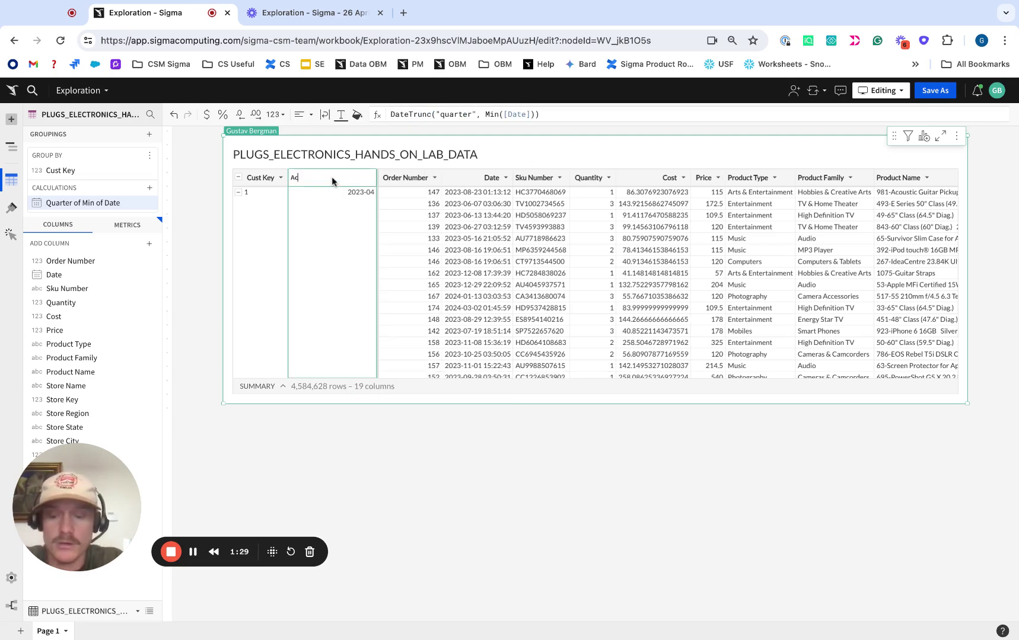
text(quisition Quarter)
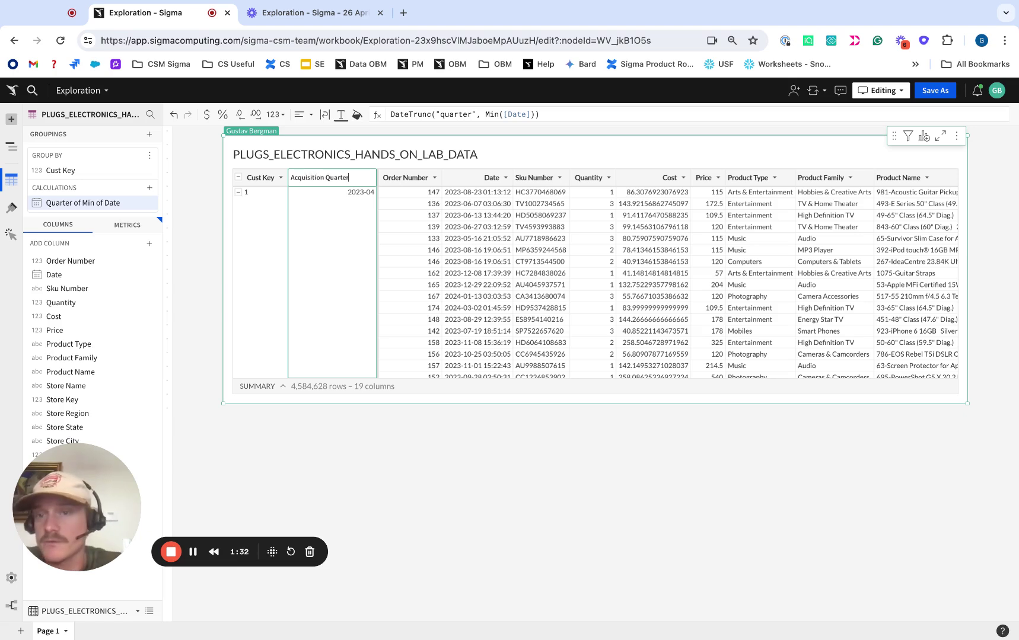
key(Return)
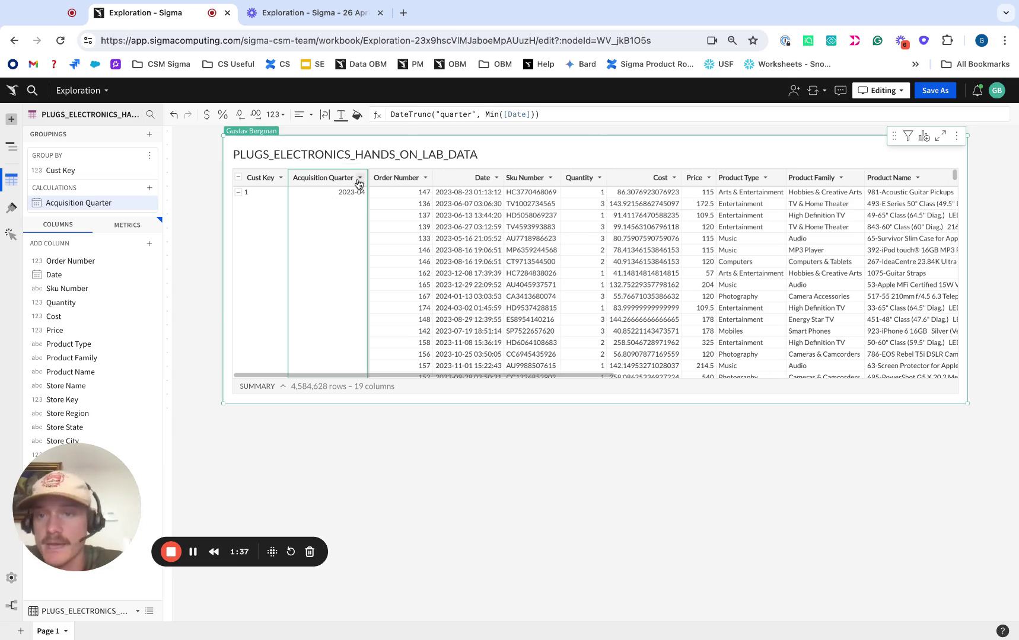
Create a child table grouped by Acquisition Quarter.
click(924, 137)
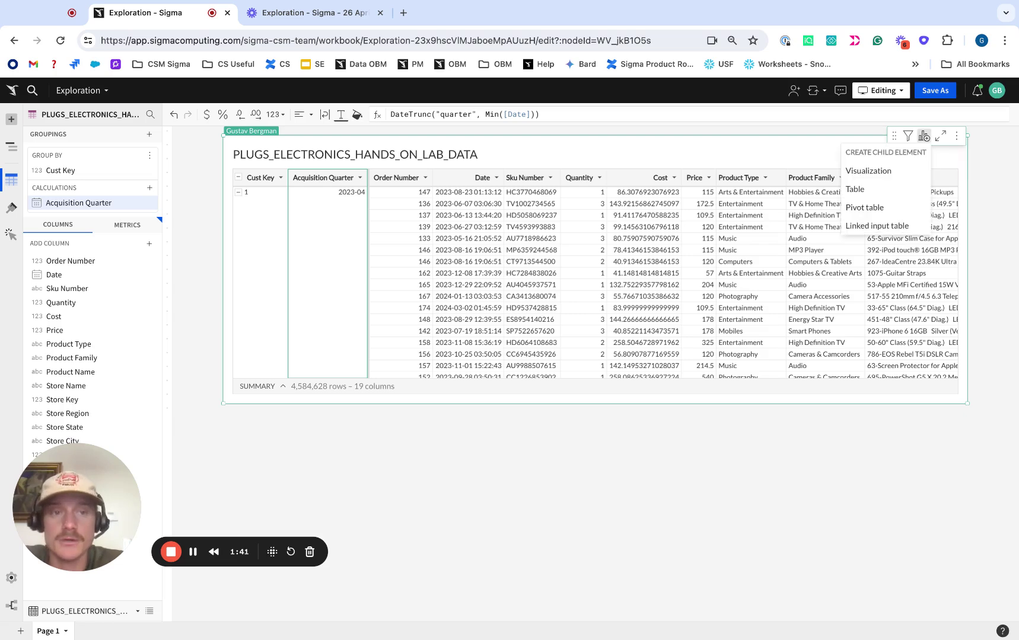
click(879, 190)
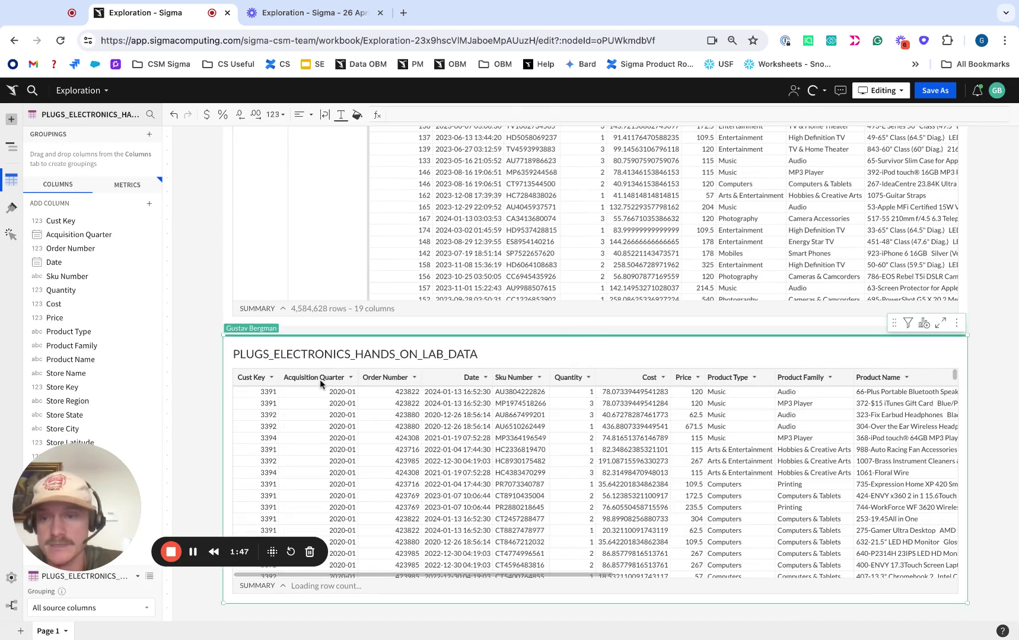
click(327, 383)
key(shift+g)
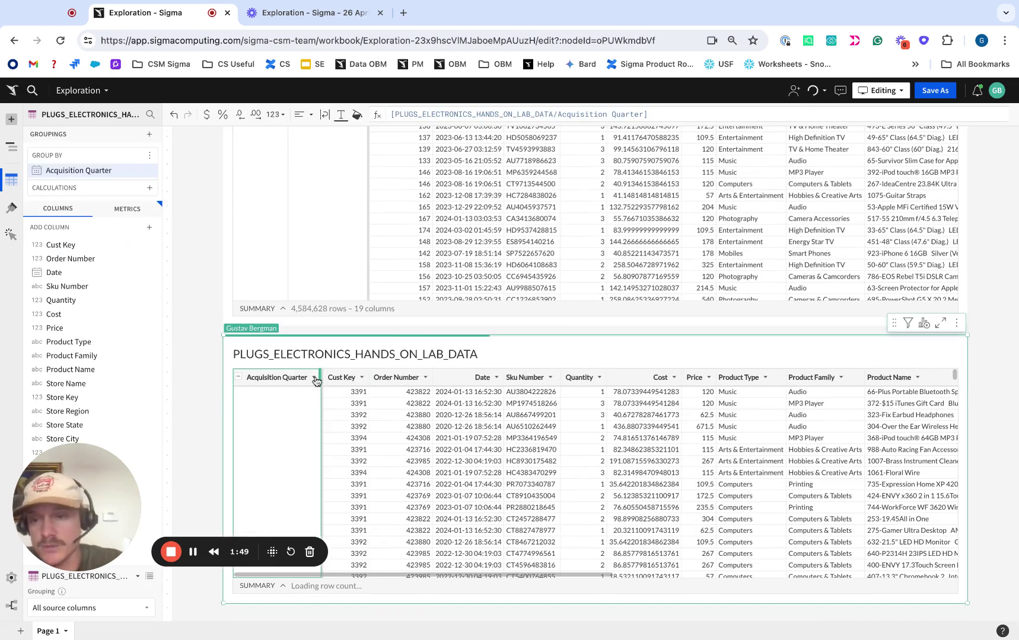
Add a New Customers column calculated as CountDistinct([Cust Key]).
click(313, 377)
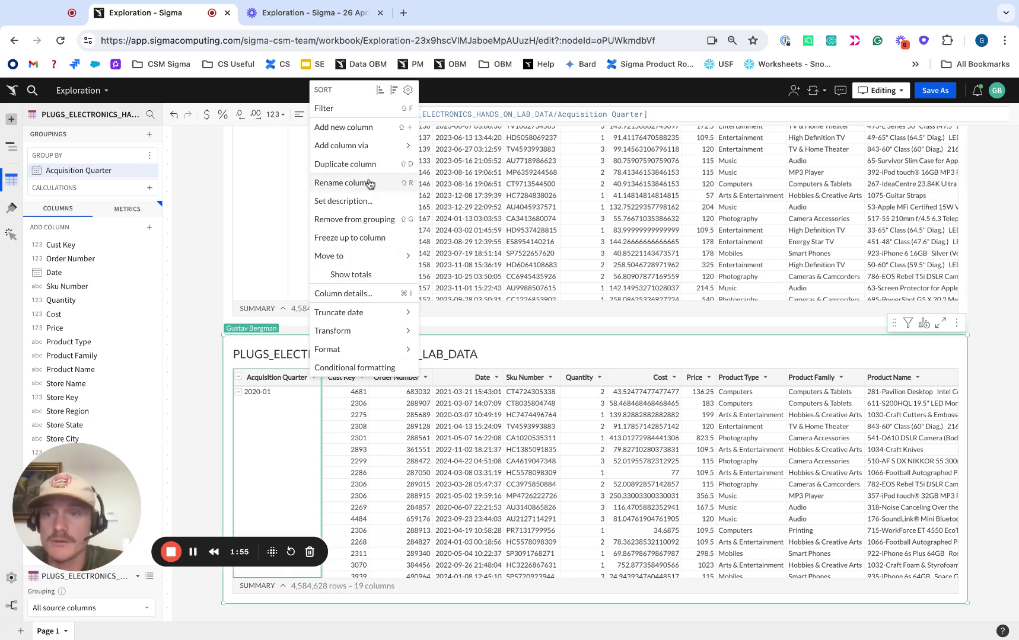
click(360, 131)
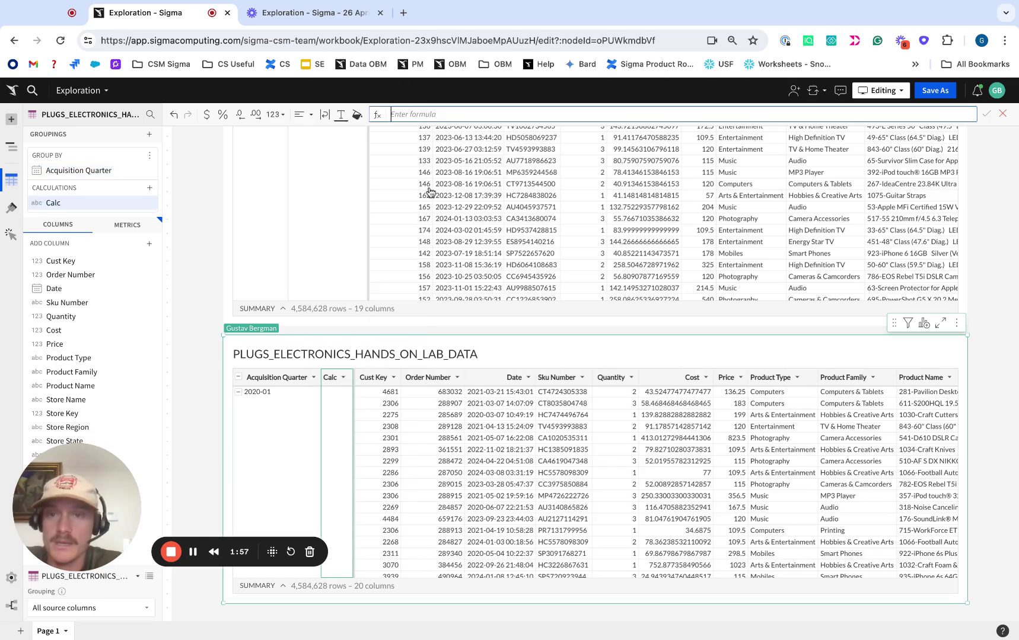
text(countDi)
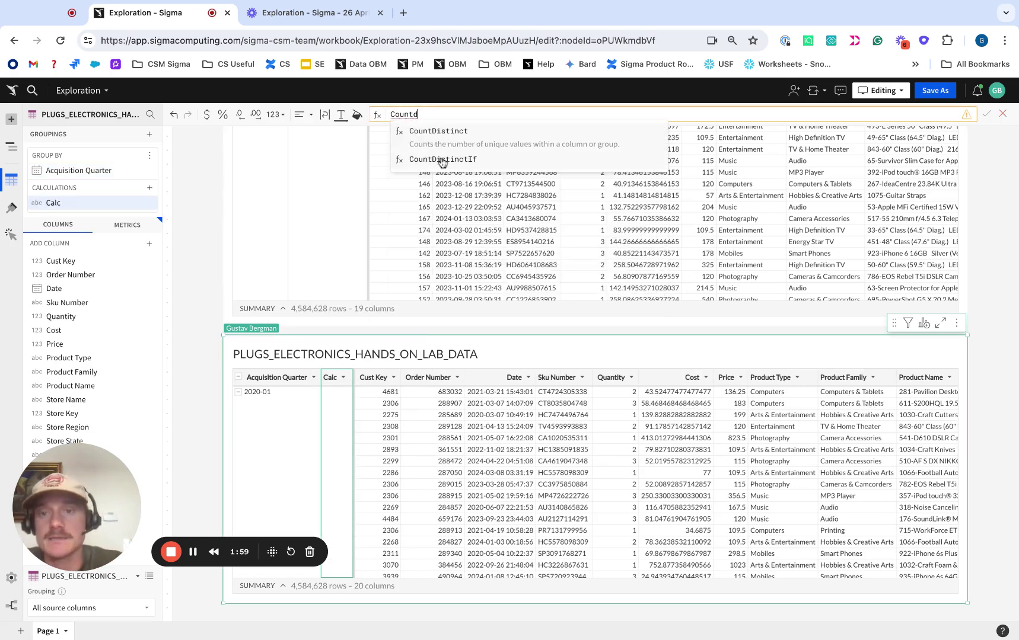
click(449, 137)
text(cu)
click(496, 138)
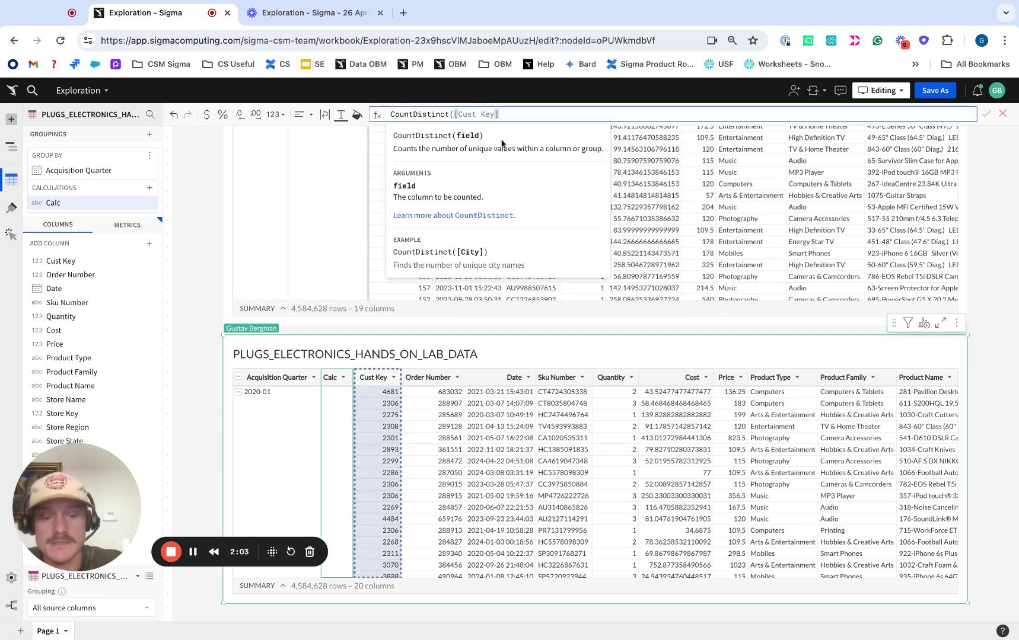
text())
key(Return)
double_click(371, 377)
text(New C)
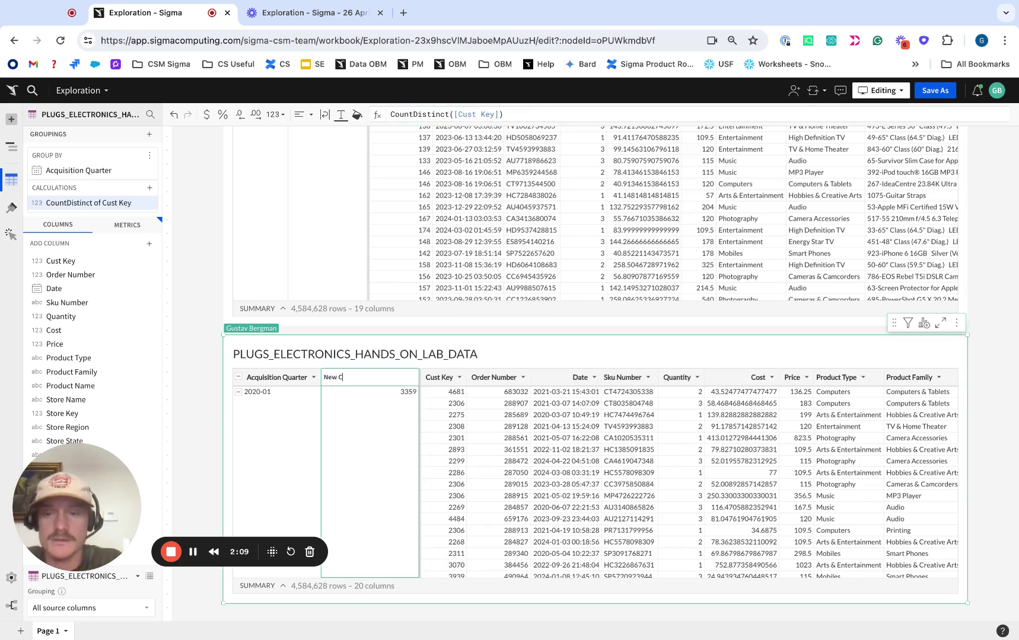
text(ustomers)
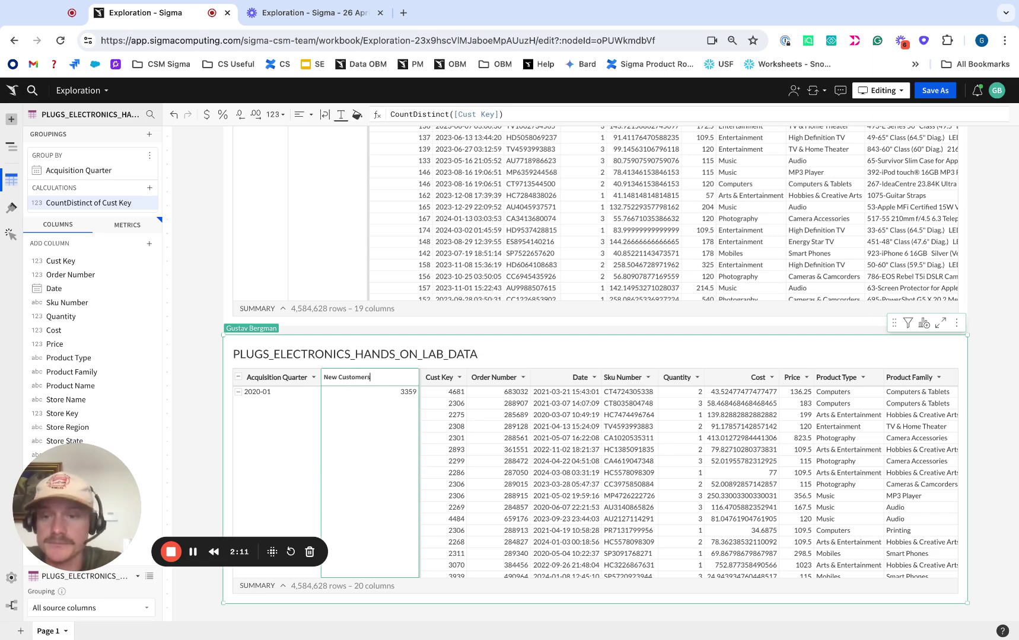
key(Return)
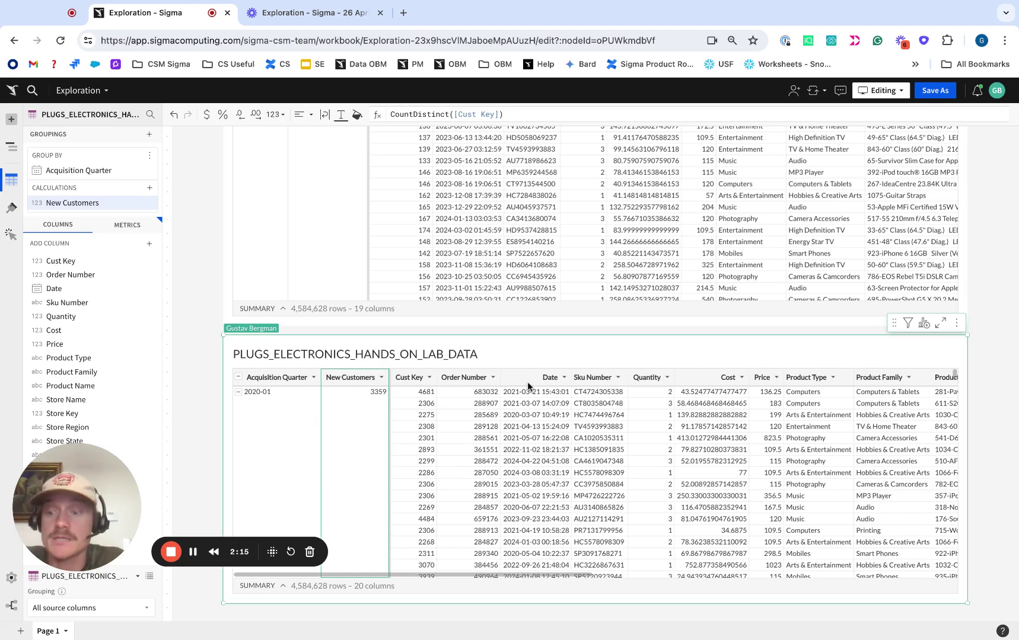
Group the child table by Date at quarter level and name it Transaction Quarter.
click(546, 379)
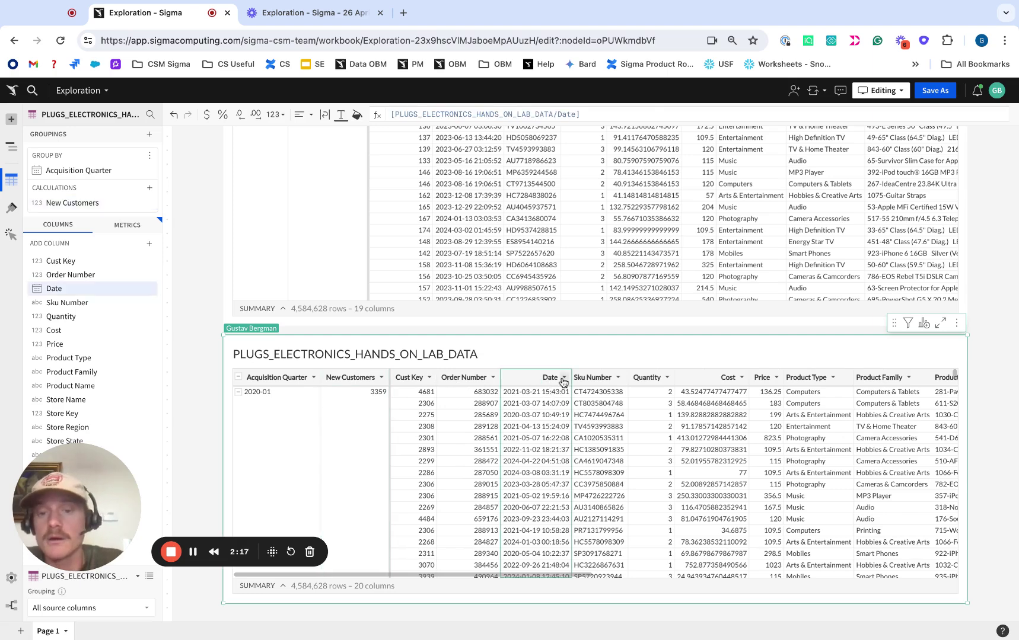
click(563, 378)
click(594, 293)
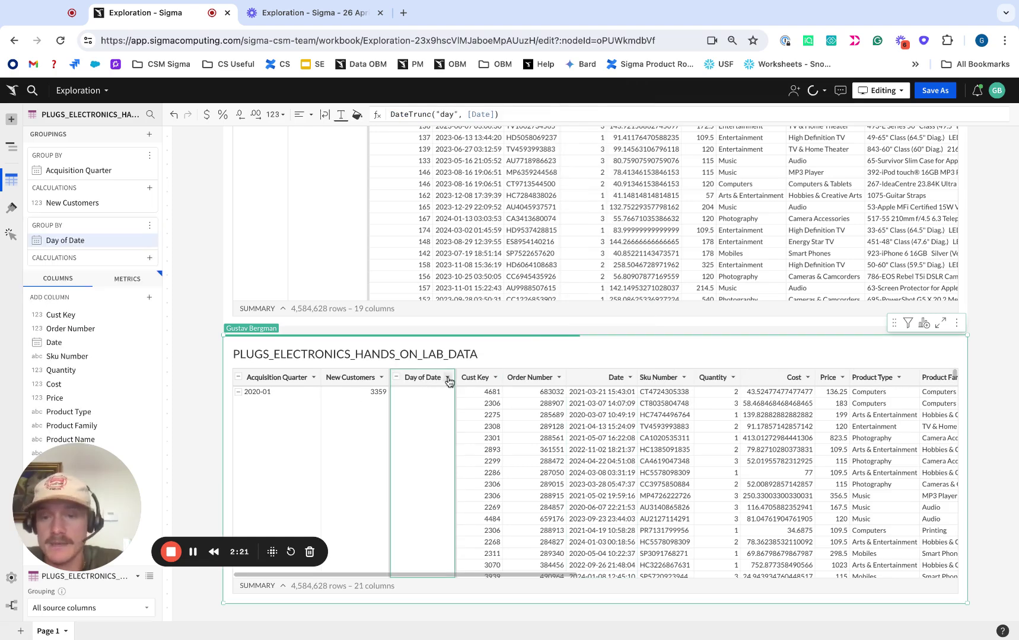
click(447, 378)
mouse_move(543, 315)
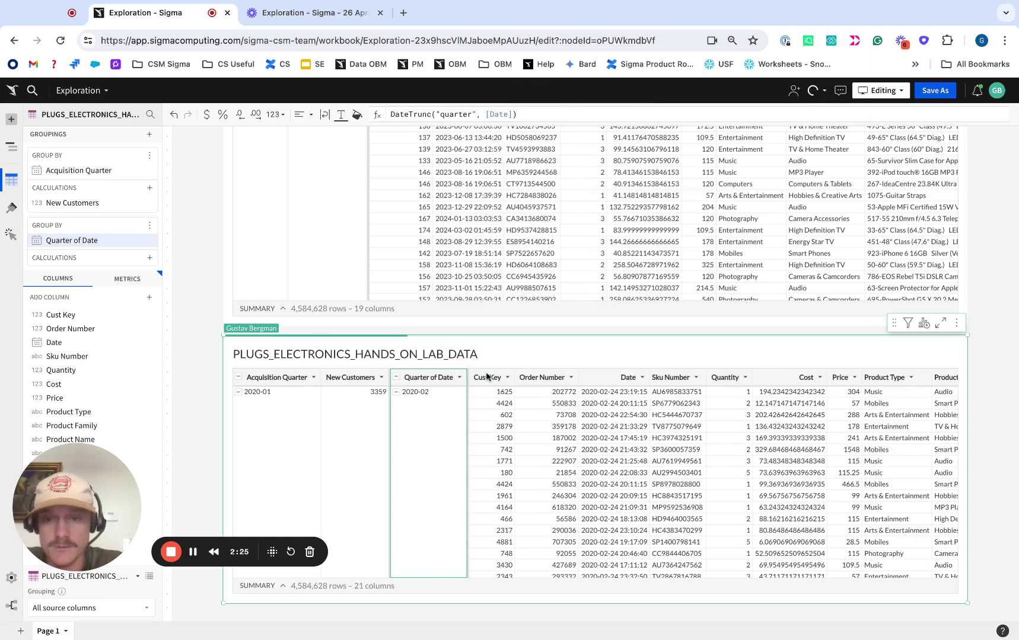
double_click(439, 378)
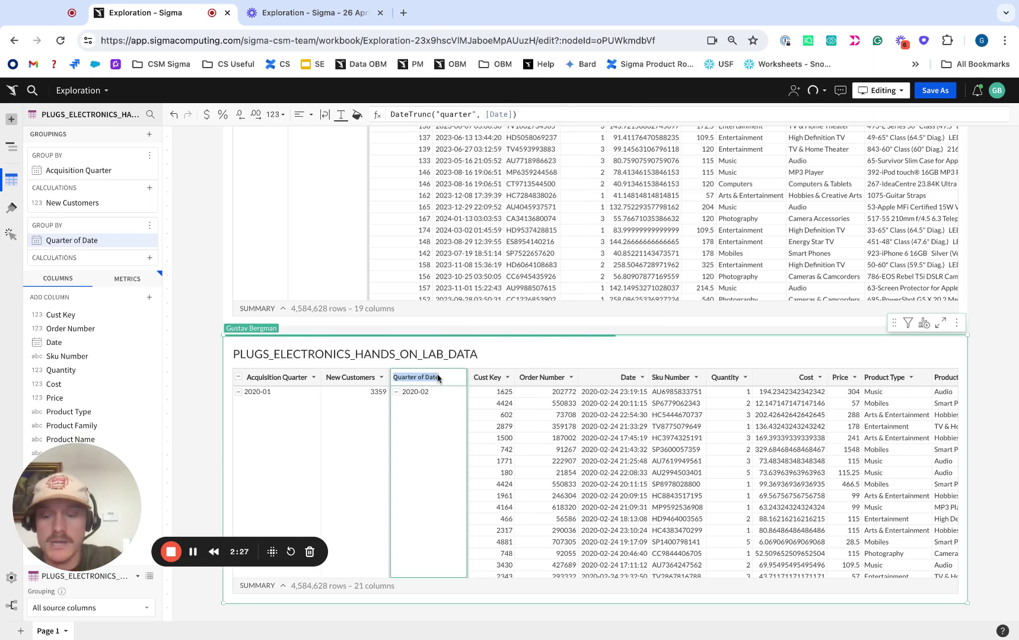
text(Trana)
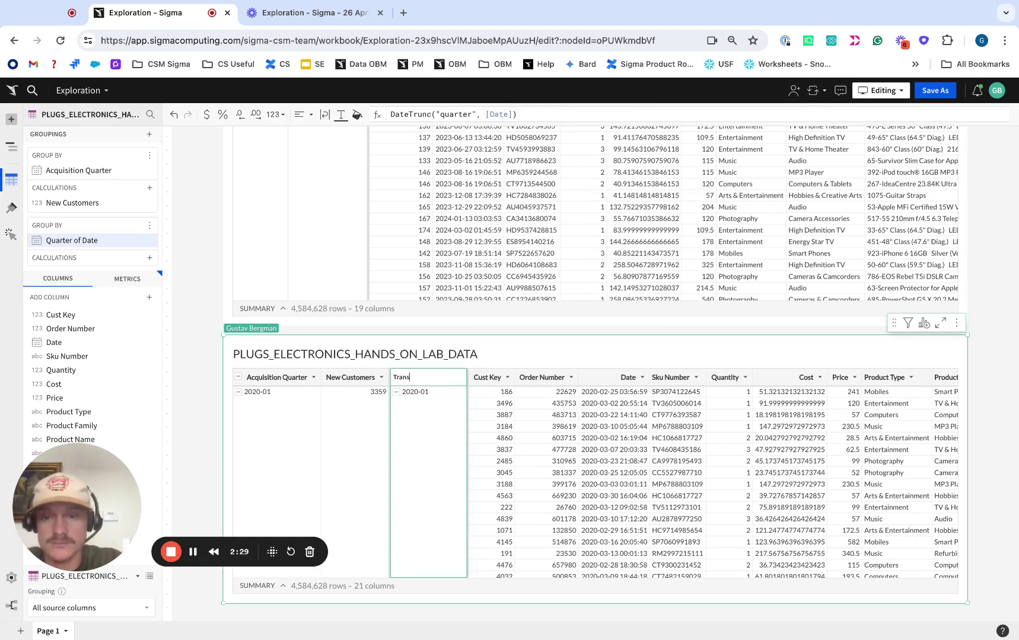
text(action)
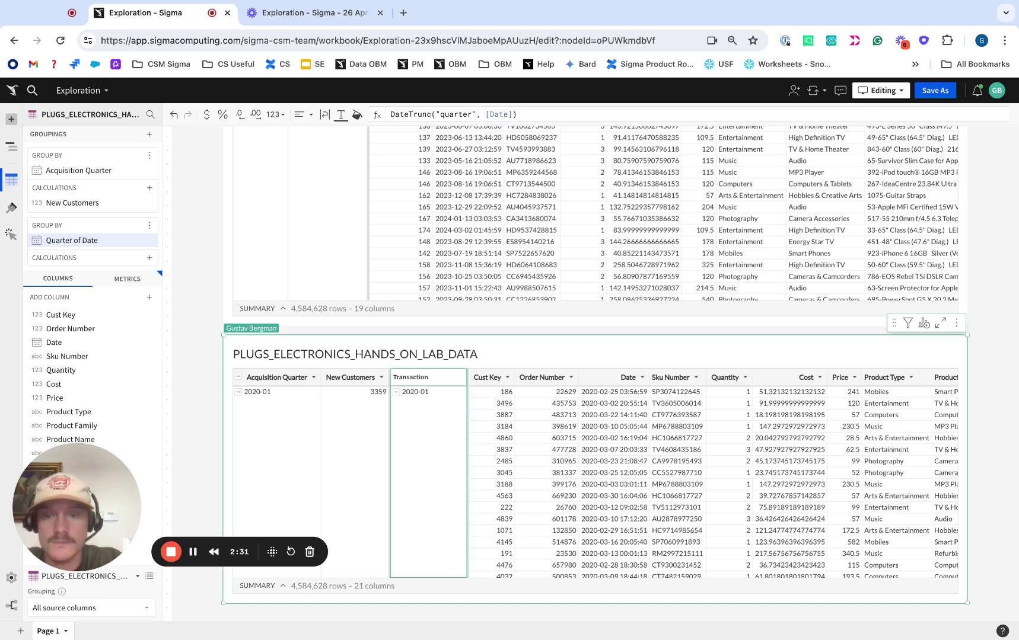
text( Quarter)
key(Return)
Add a Returning Customers column calculated as CountDistinct([Cust Key]).
click(473, 378)
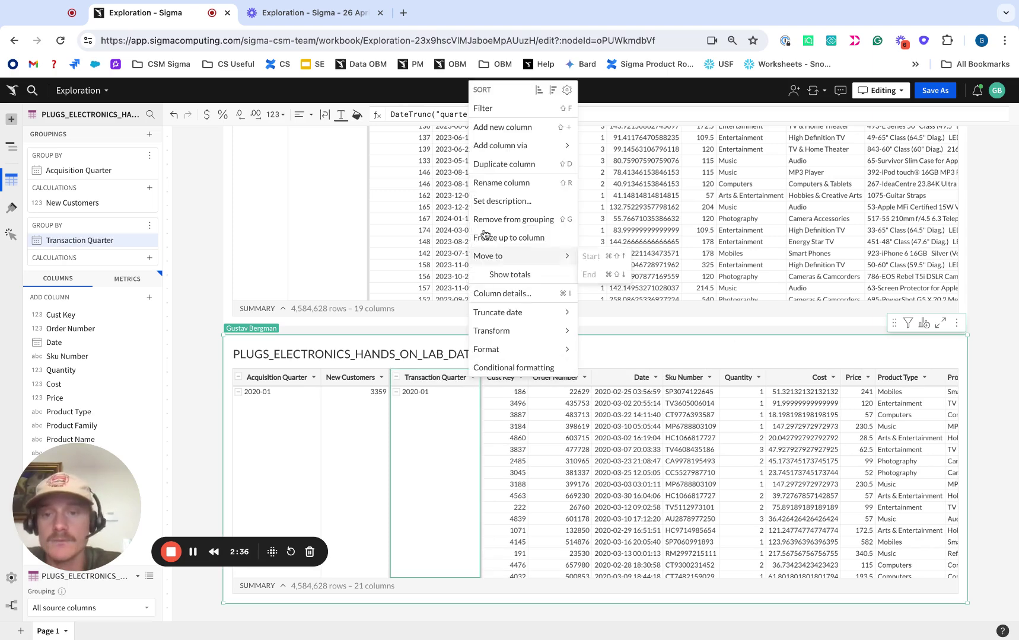
click(541, 127)
text(CountD)
key(Tab)
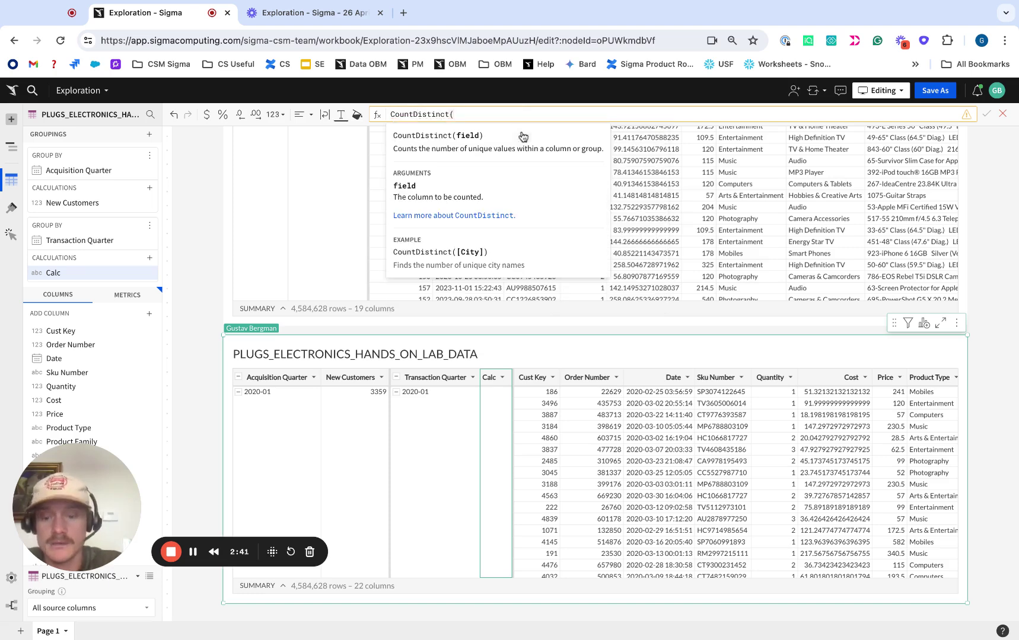
text(cust)
click(510, 131)
text())
key(Return)
double_click(514, 377)
text(Returning Customers)
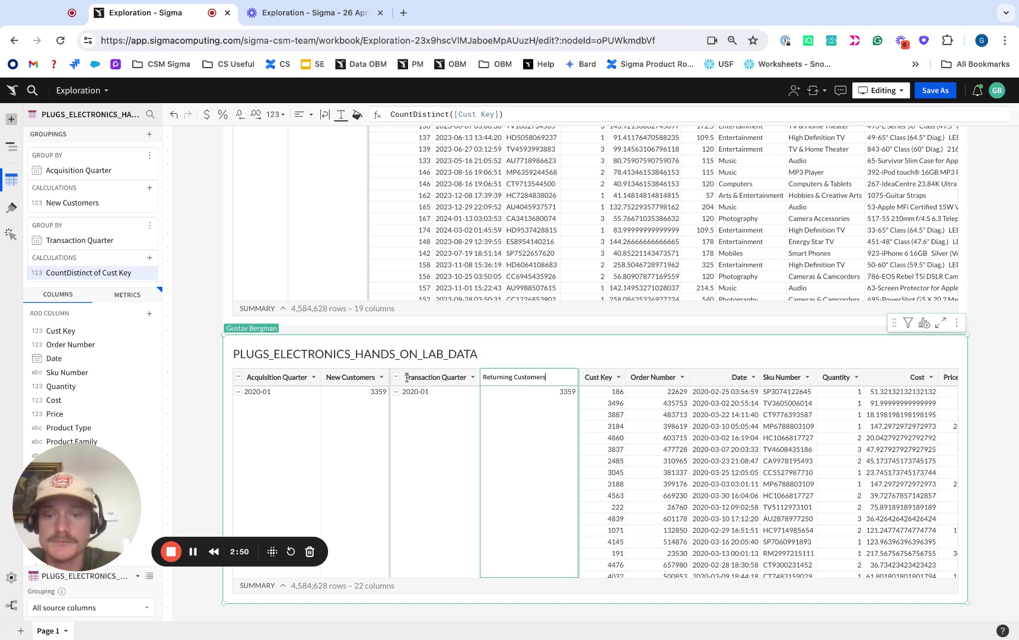
key(Return)
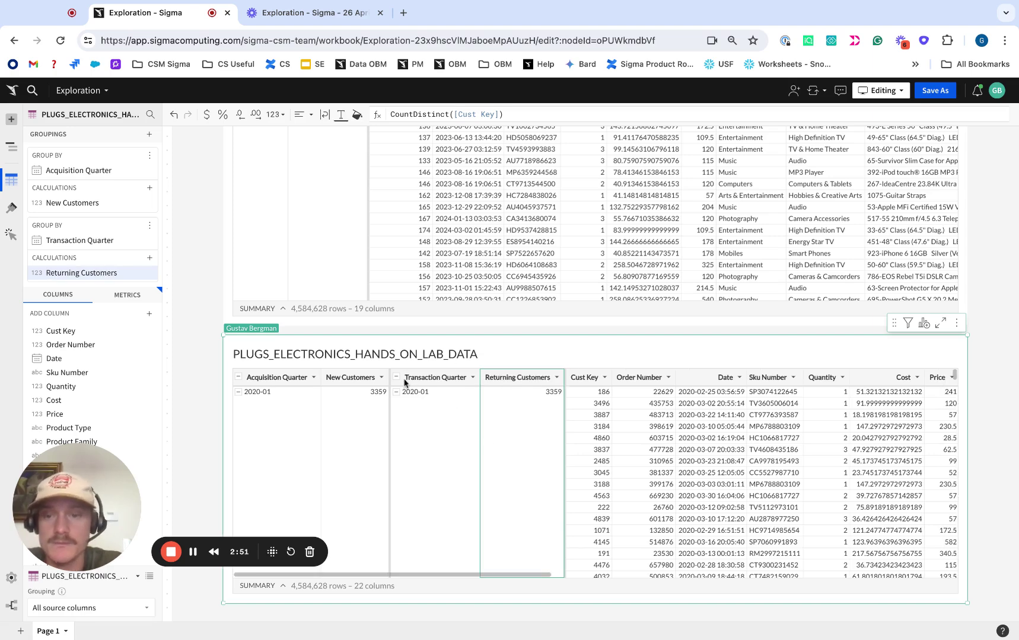
Expand the Transaction Quarter grouping and scroll through the 170 quarter rows.
click(396, 378)
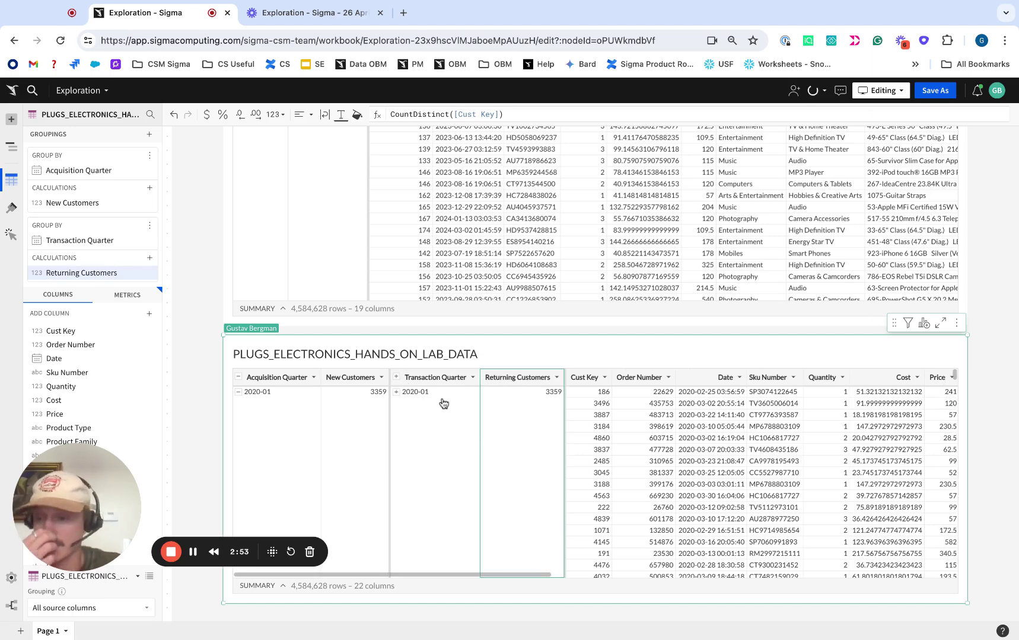
scroll(480, 456, down, 3)
scroll(481, 455, down, 3)
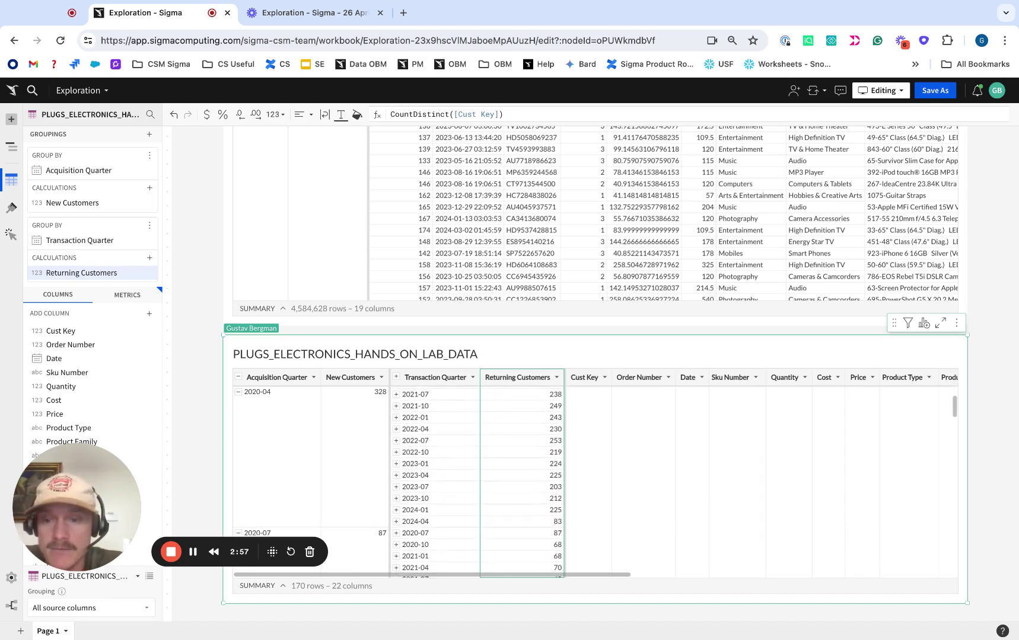
scroll(500, 425, up, 4)
scroll(531, 526, up, 3)
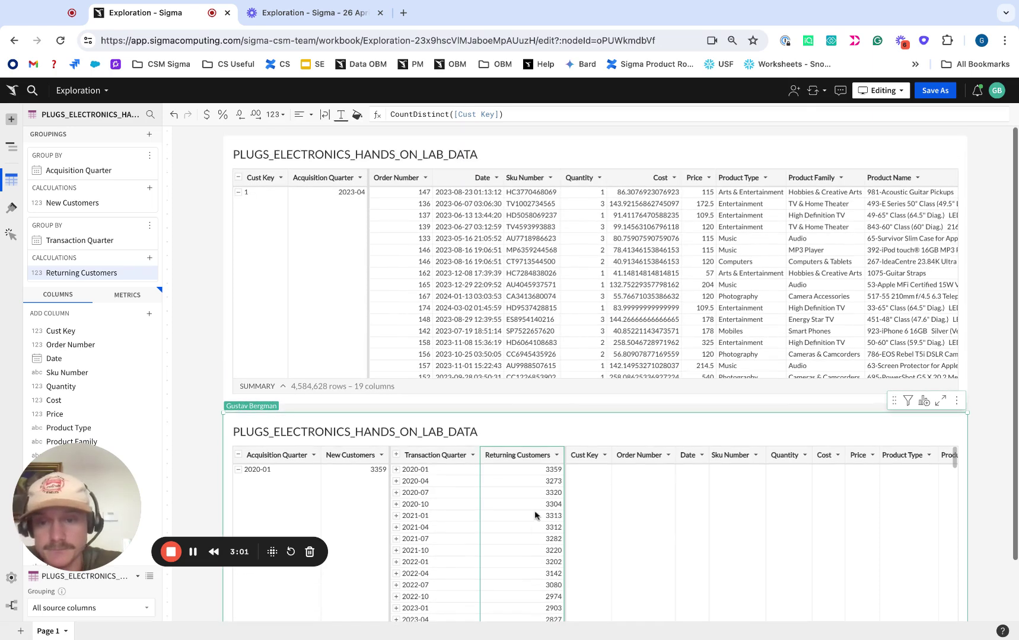
scroll(535, 442, down, 1)
scroll(535, 440, down, 3)
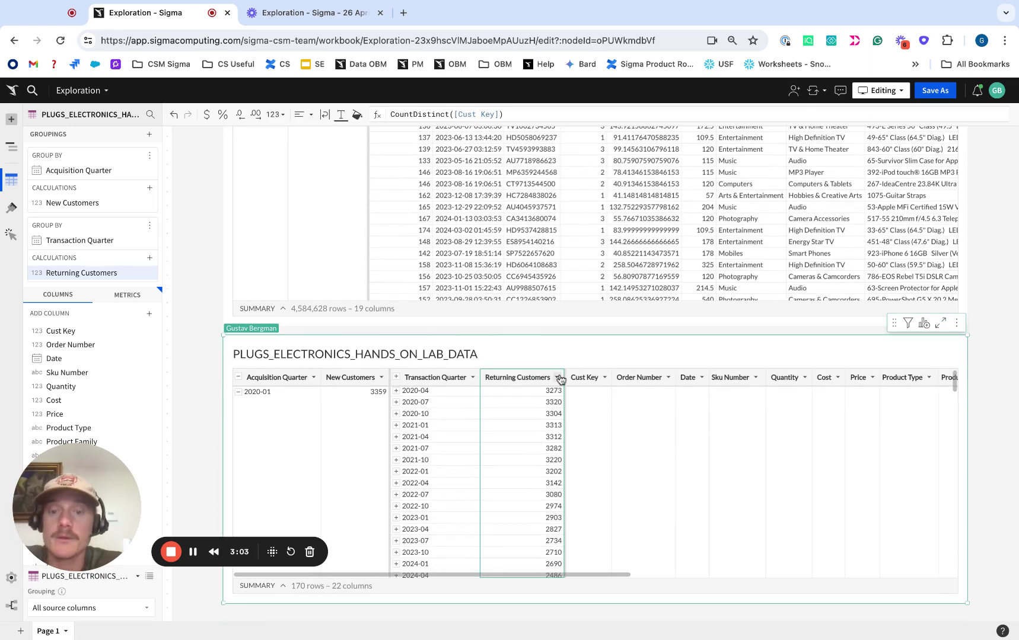
Add a Retention column, [Returning Customers]/[New Customers], formatted as a percentage.
click(556, 377)
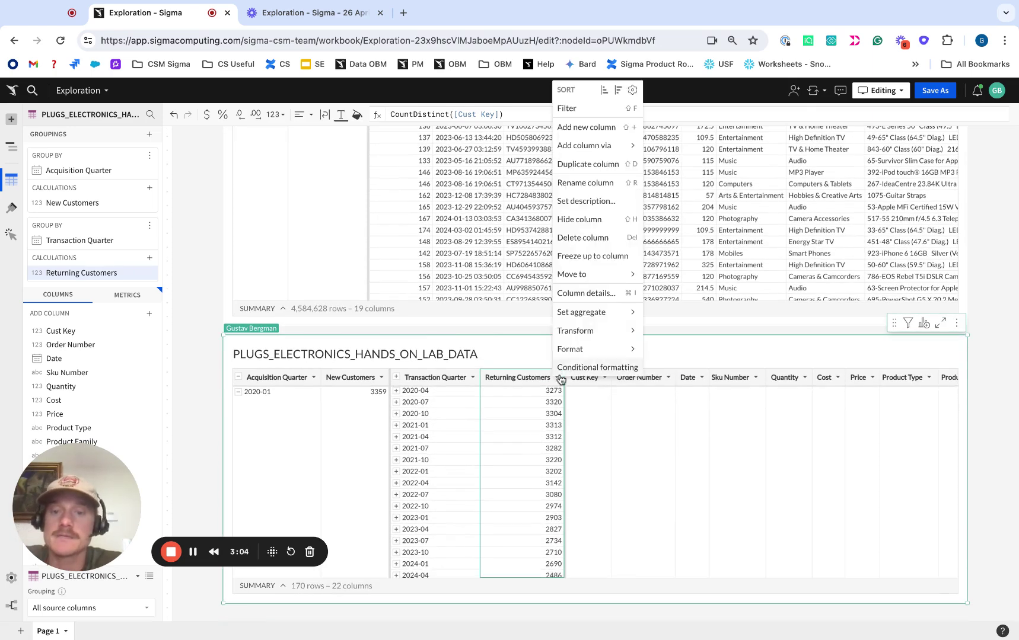
click(594, 127)
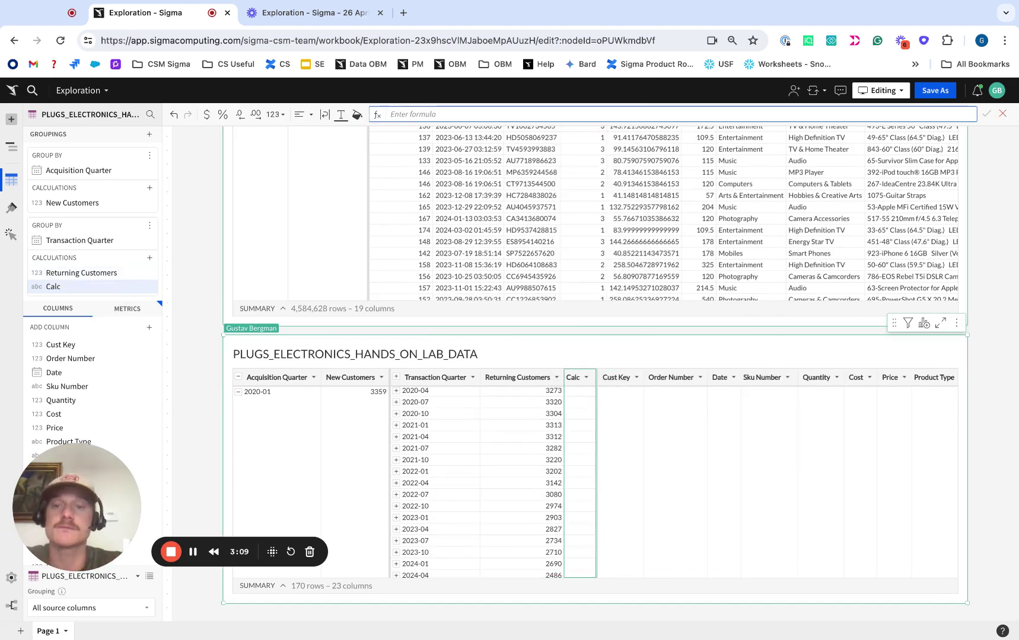
click(518, 380)
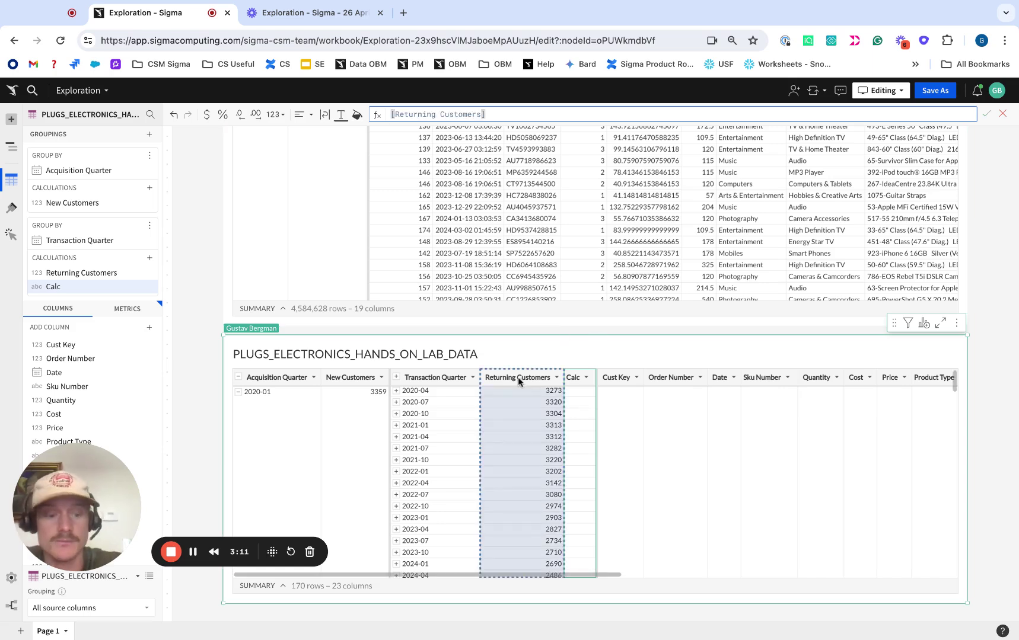
text(/)
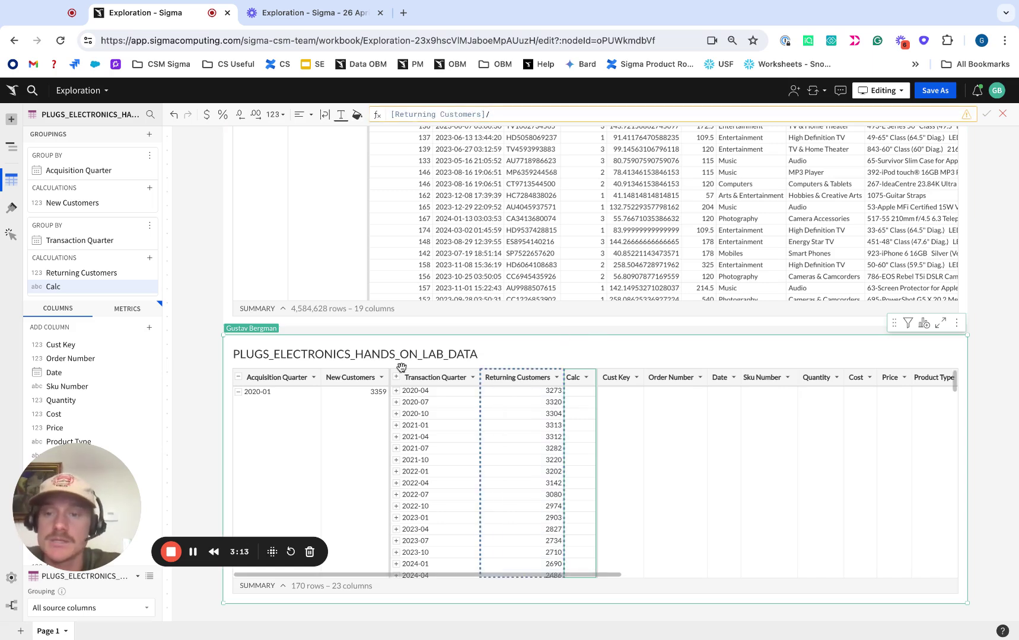
click(358, 378)
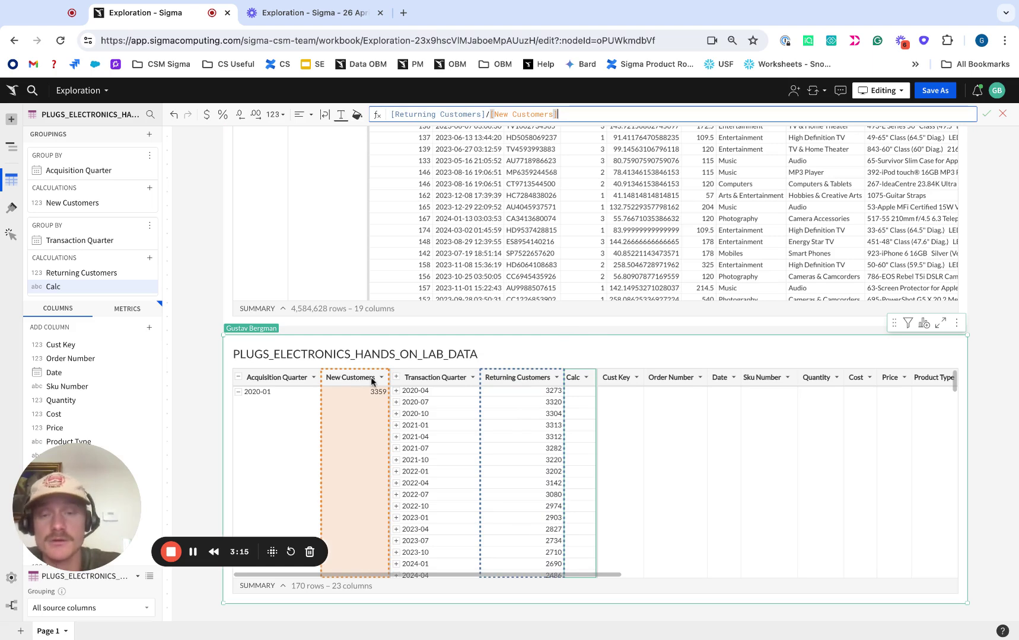
key(Return)
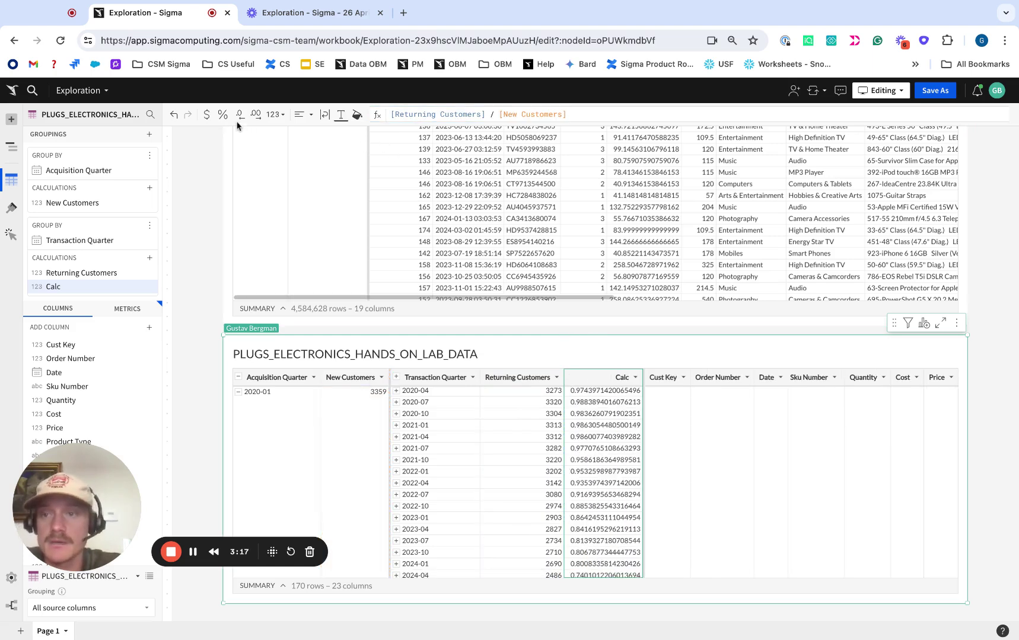
click(223, 114)
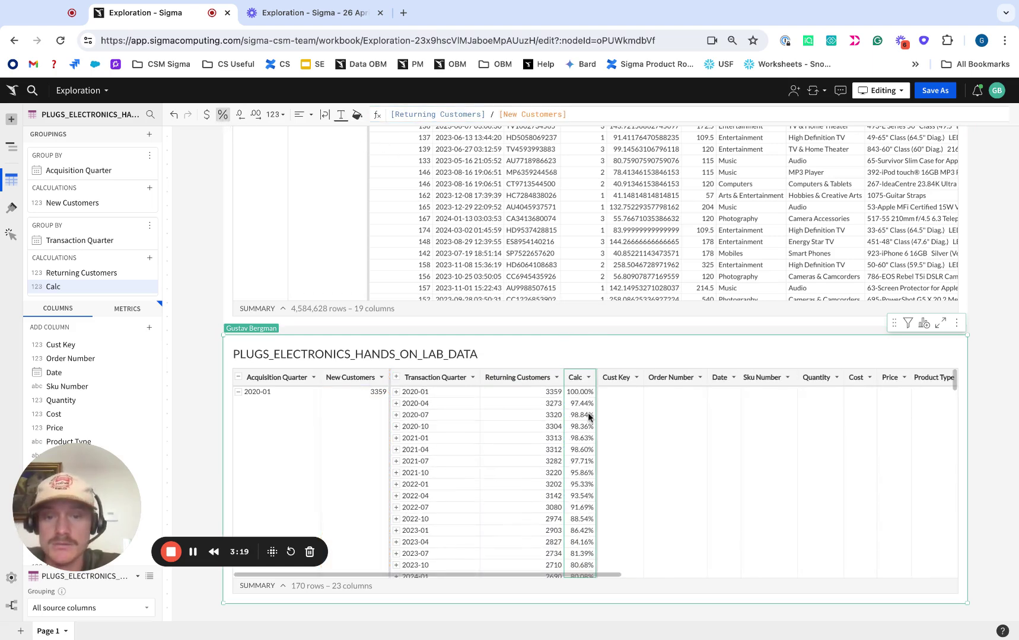
double_click(573, 377)
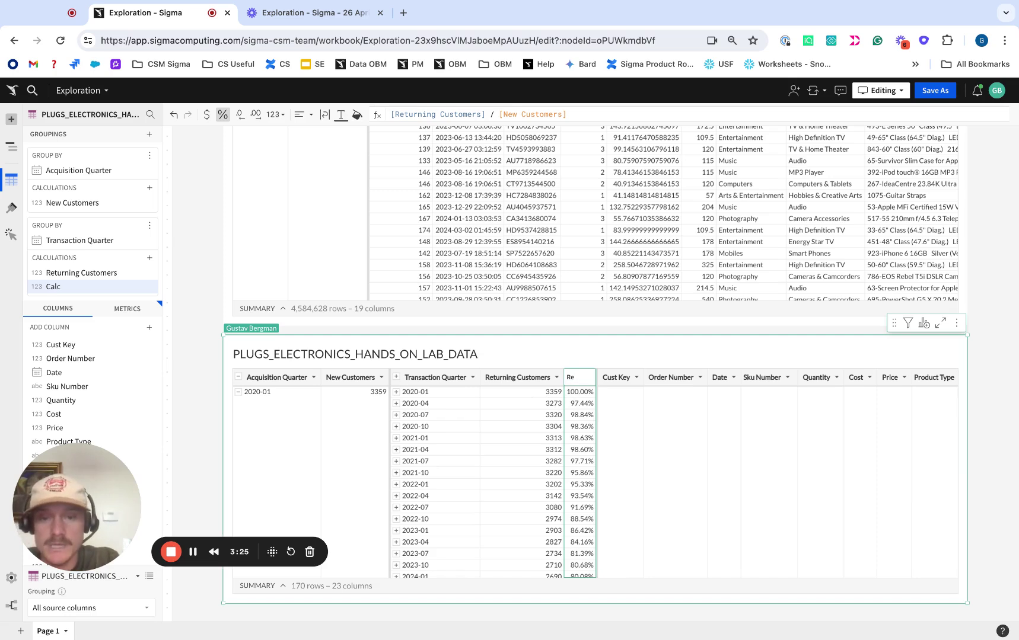
text(Retention)
key(Return)
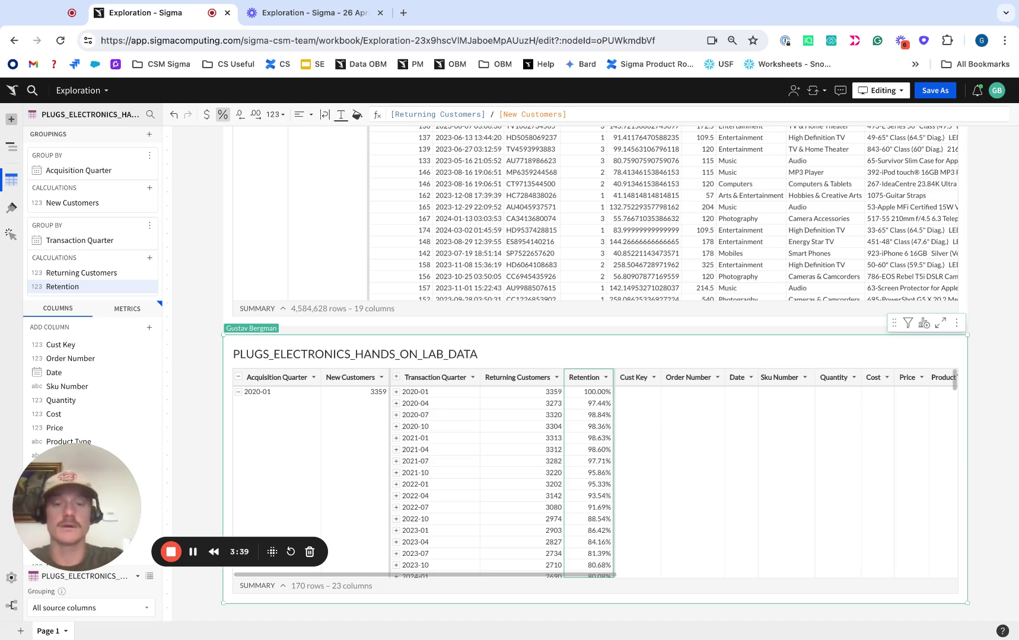
Create a child pivot table below the grouped table, then reselect the grouped table.
click(924, 323)
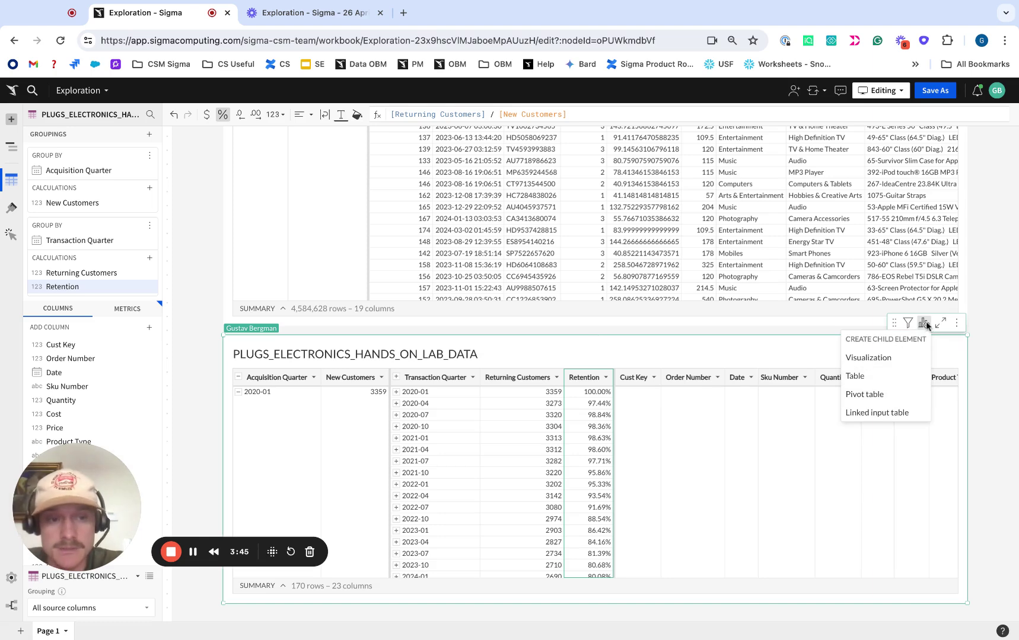
click(874, 395)
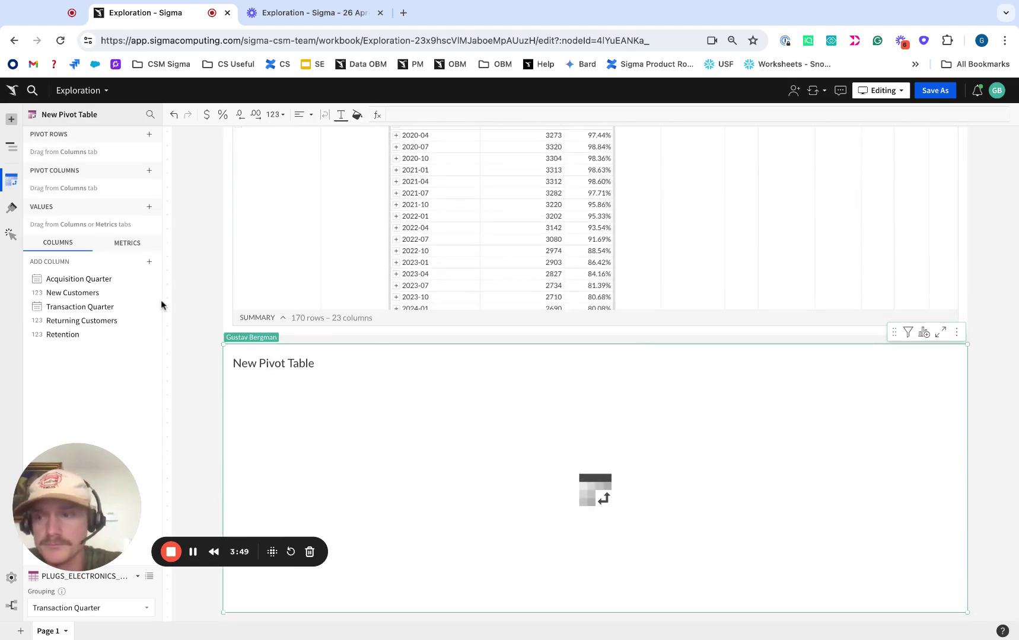
scroll(563, 284, up, 3)
click(624, 236)
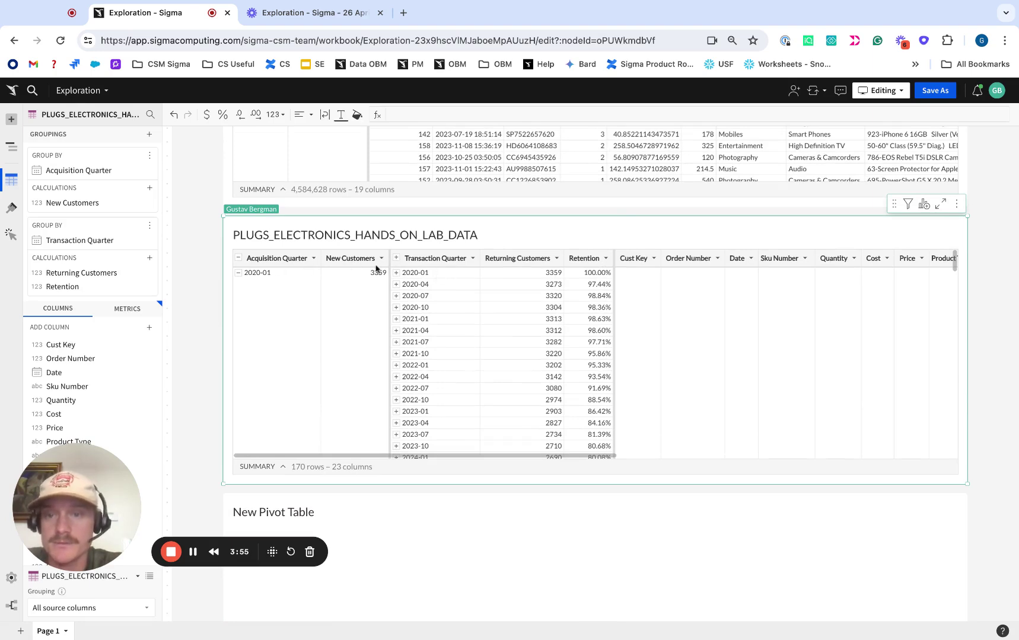
Add a column DateDiff("quarter", [Acquisition Quarter], [Transaction Quarter]) after Retention.
click(606, 258)
click(627, 317)
text(Date)
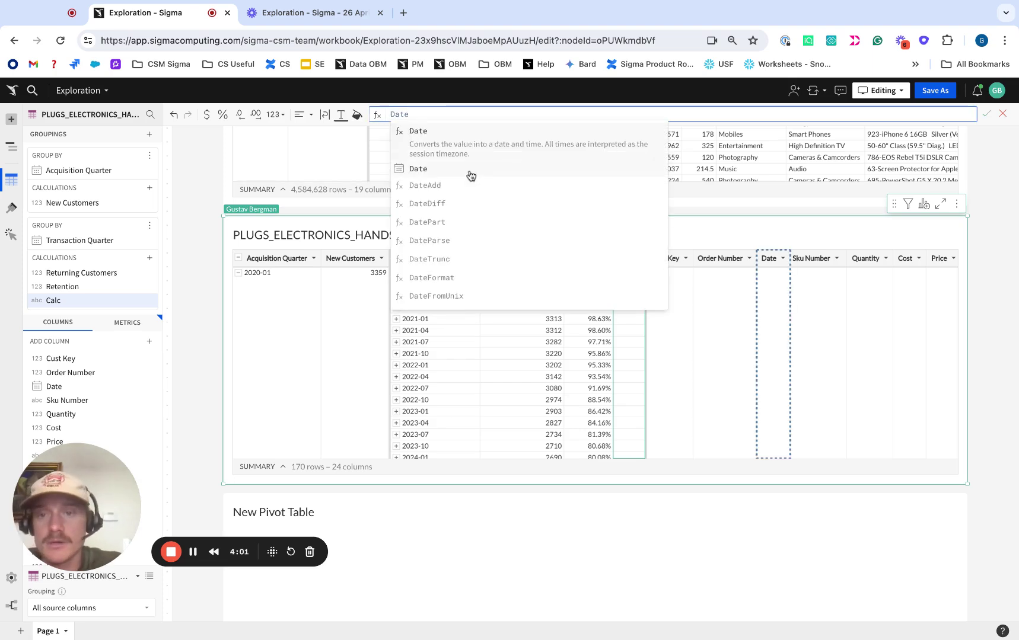
click(460, 205)
text("quarter)
click(469, 131)
text(,)
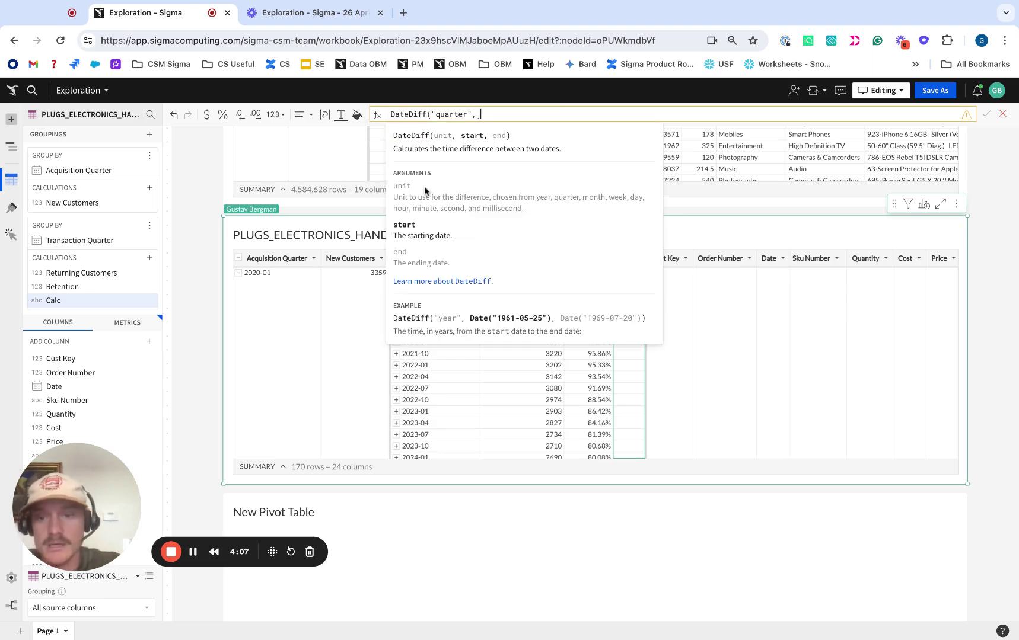
click(273, 261)
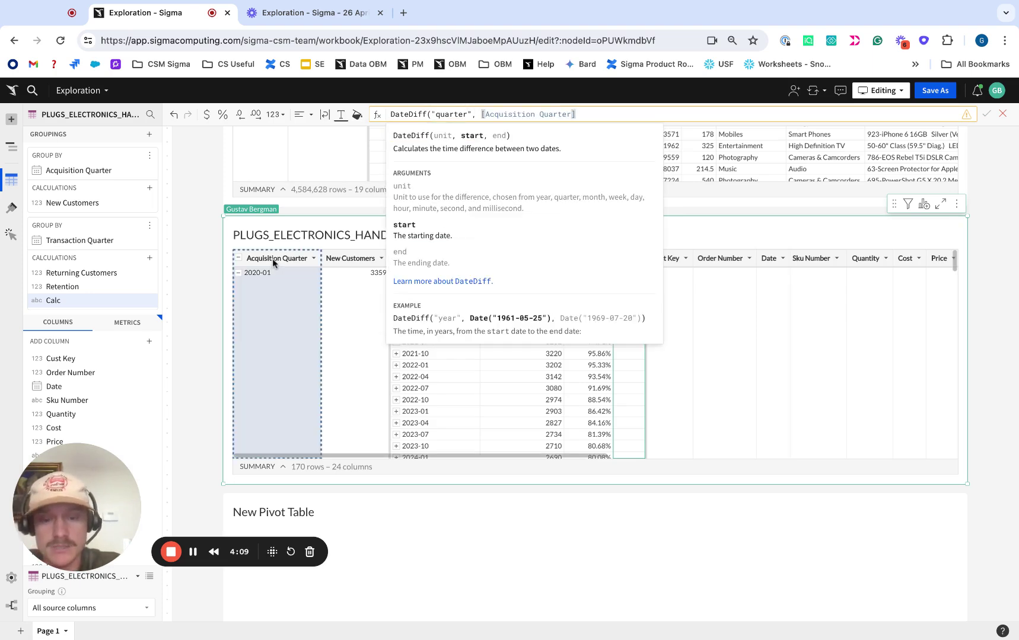
text(,)
click(434, 406)
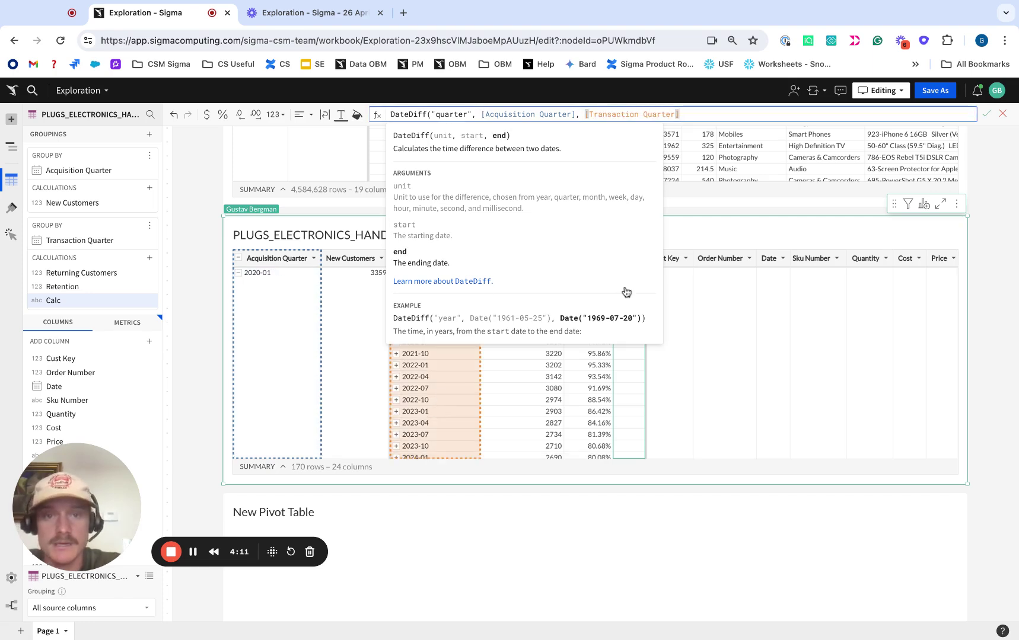
text())
key(Return)
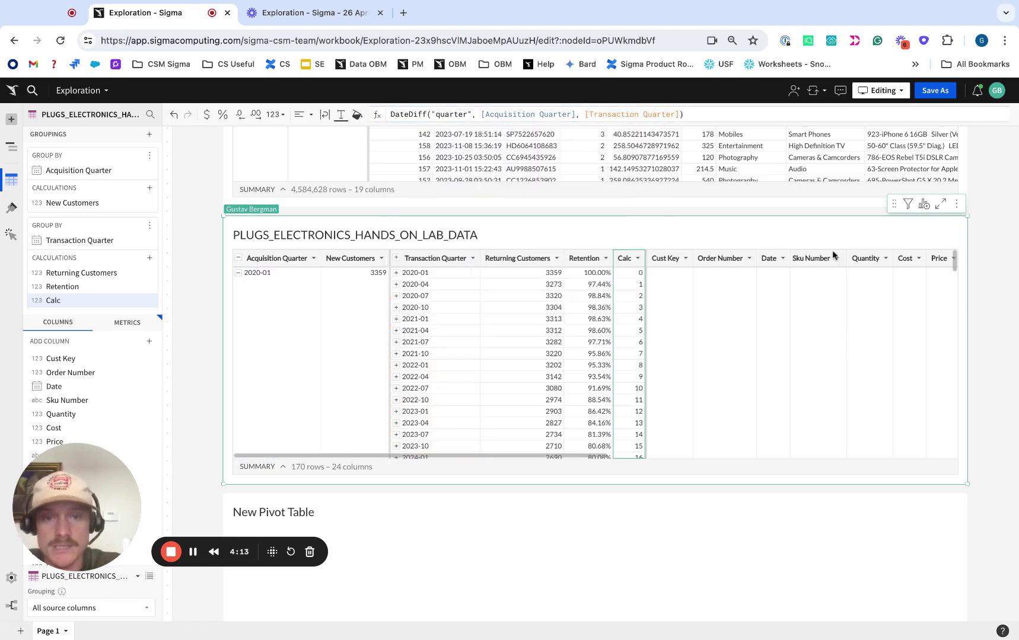
Rename the quarter difference column to Quarters Since Acquisition.
double_click(623, 258)
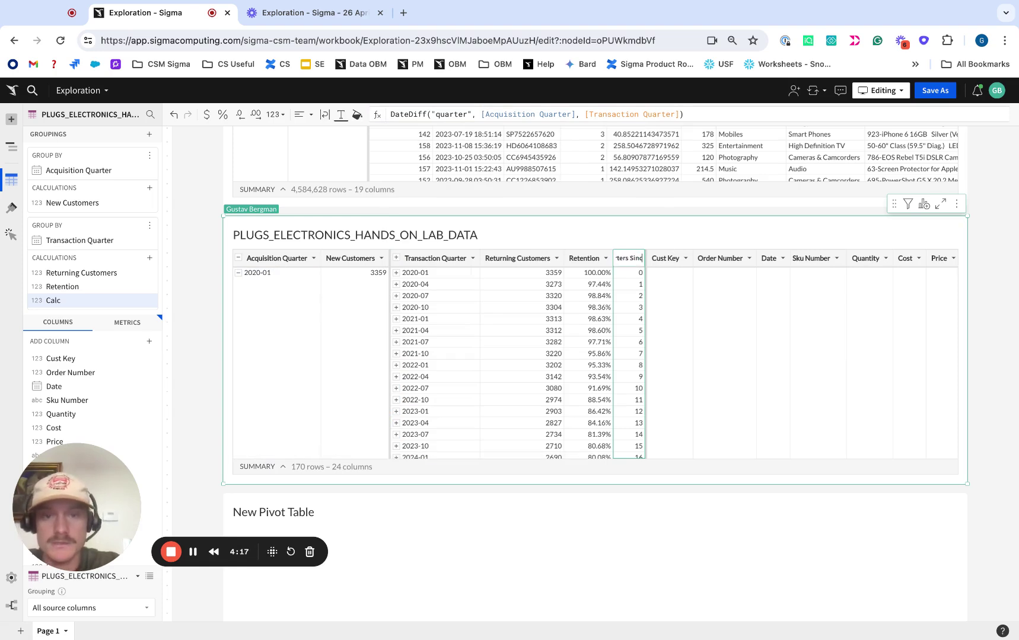
text(Since Acquisi)
text(tion)
key(Return)
Build the pivot with Acquisition Quarter rows, Quarters Since Acquisition columns and Retention values.
scroll(546, 493, down, 2)
click(547, 496)
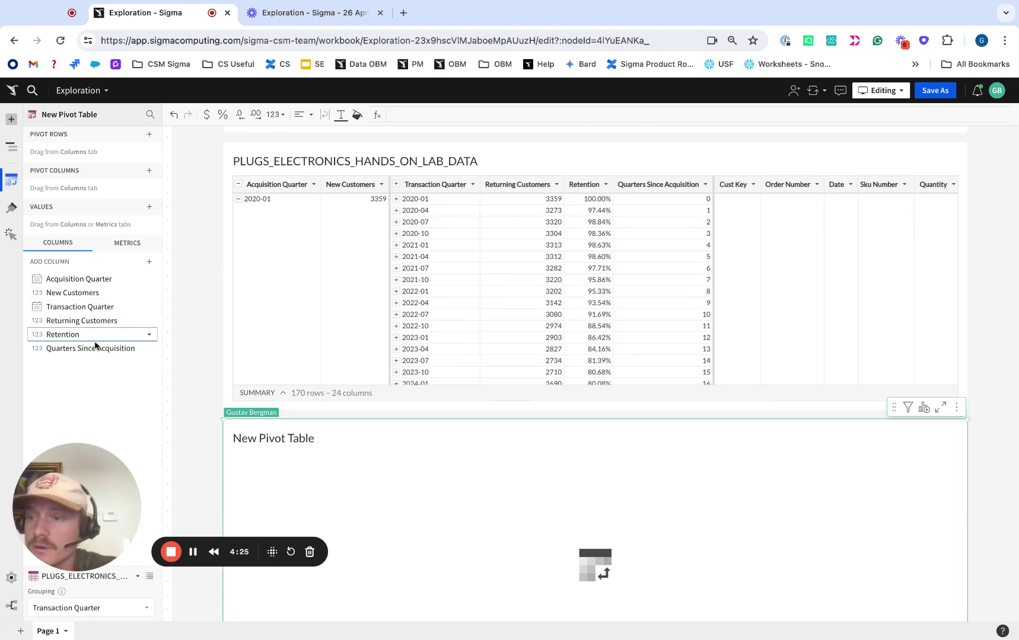
drag(94, 348, 95, 190)
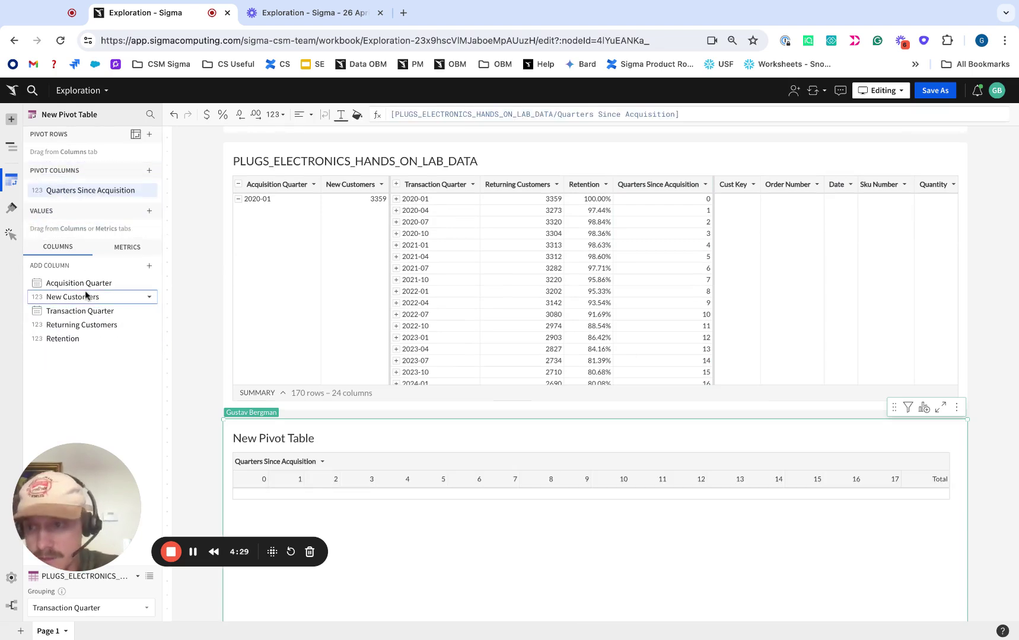
drag(83, 284, 93, 158)
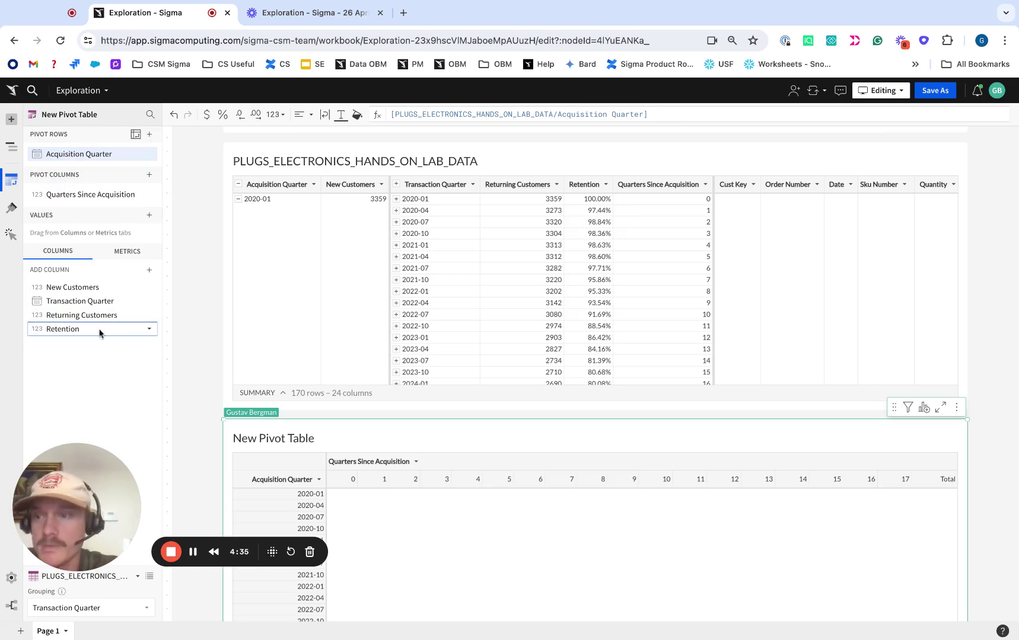
drag(103, 327, 71, 235)
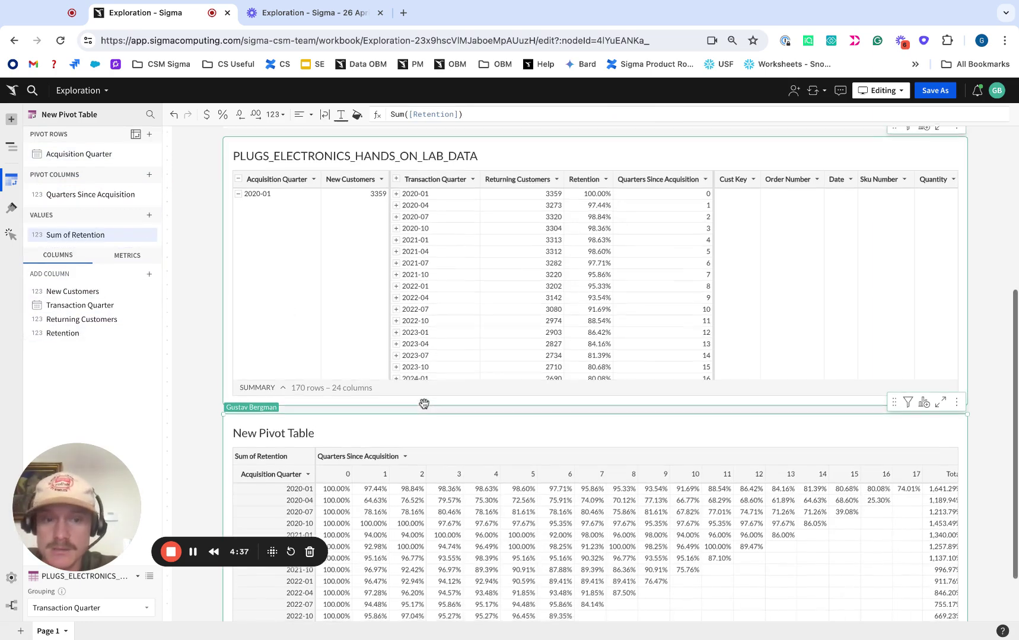
Turn off the pivot's row totals and hide its Total column.
scroll(421, 405, down, 2)
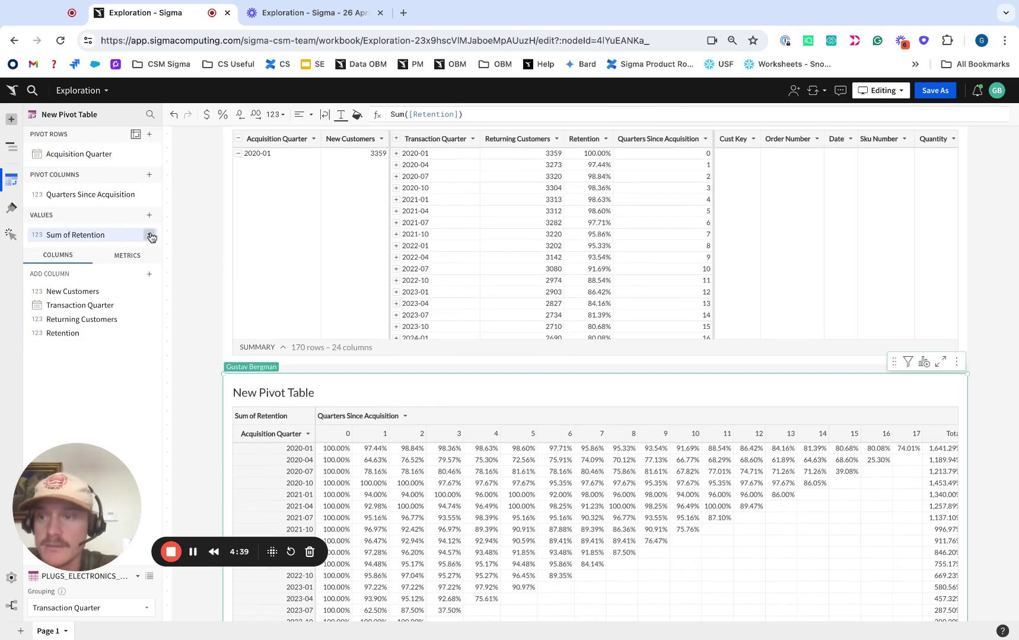
click(151, 235)
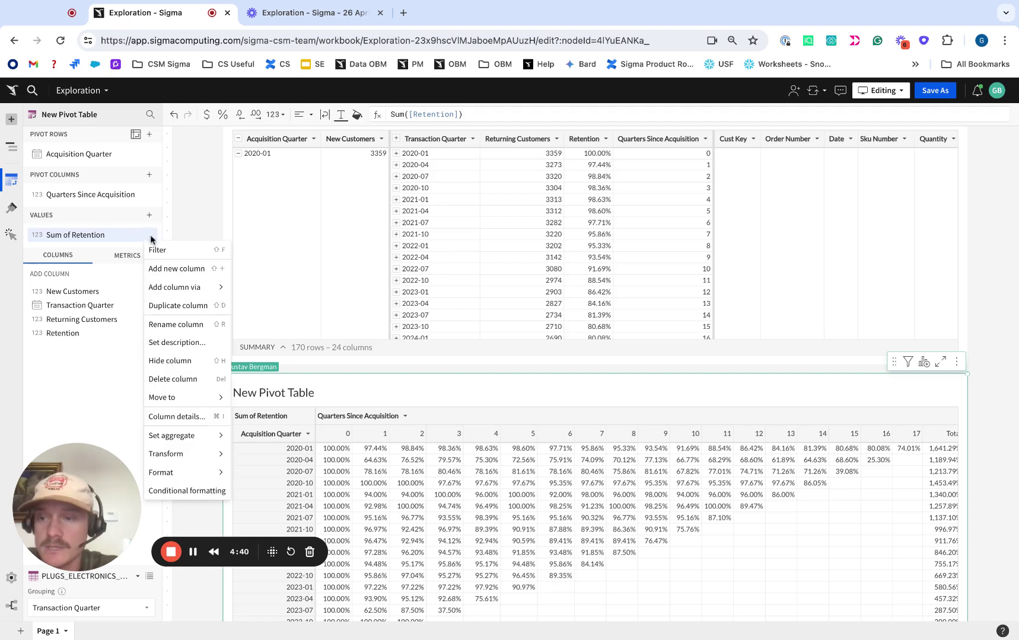
click(148, 155)
click(150, 154)
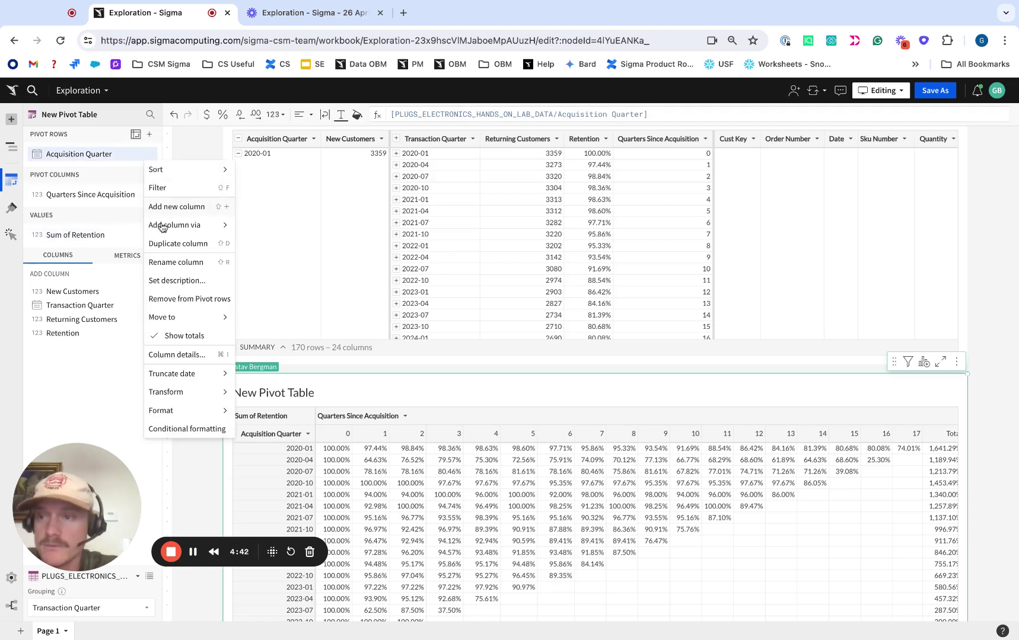
click(182, 336)
click(152, 196)
click(174, 376)
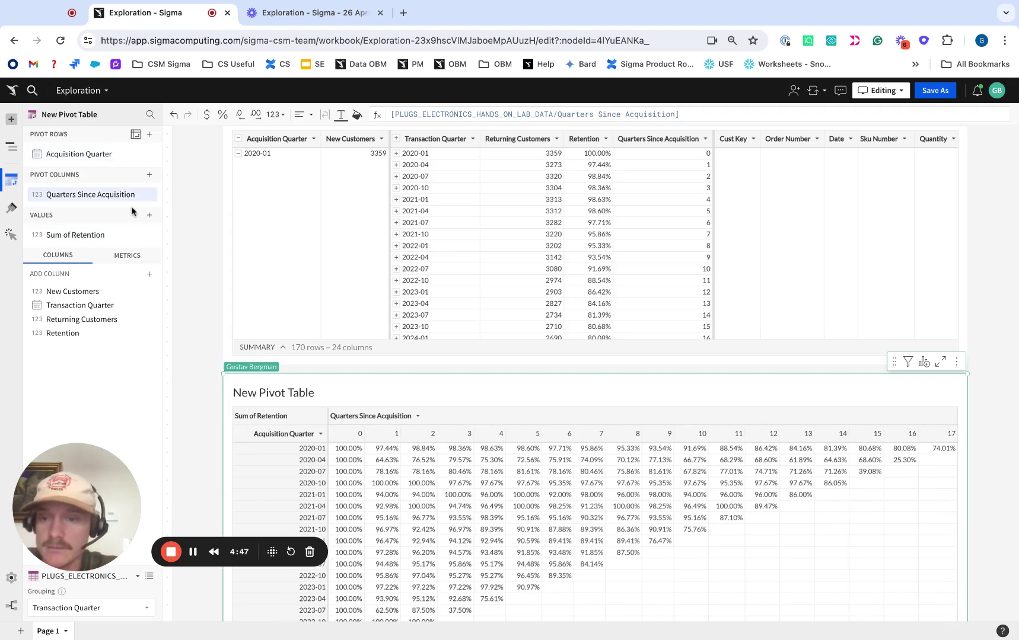
Remove the Sum aggregate so the pivot shows raw Retention values.
click(70, 236)
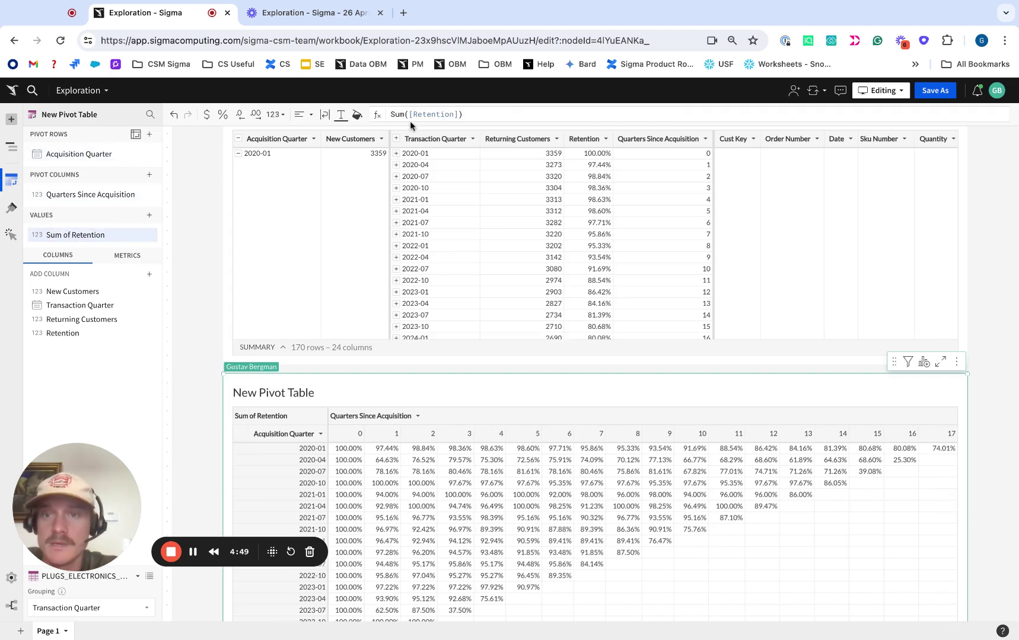
double_click(399, 115)
key(BackSpace)
key(Return)
Apply color-scale conditional formatting to the Retention values.
scroll(569, 391, down, 1)
click(153, 235)
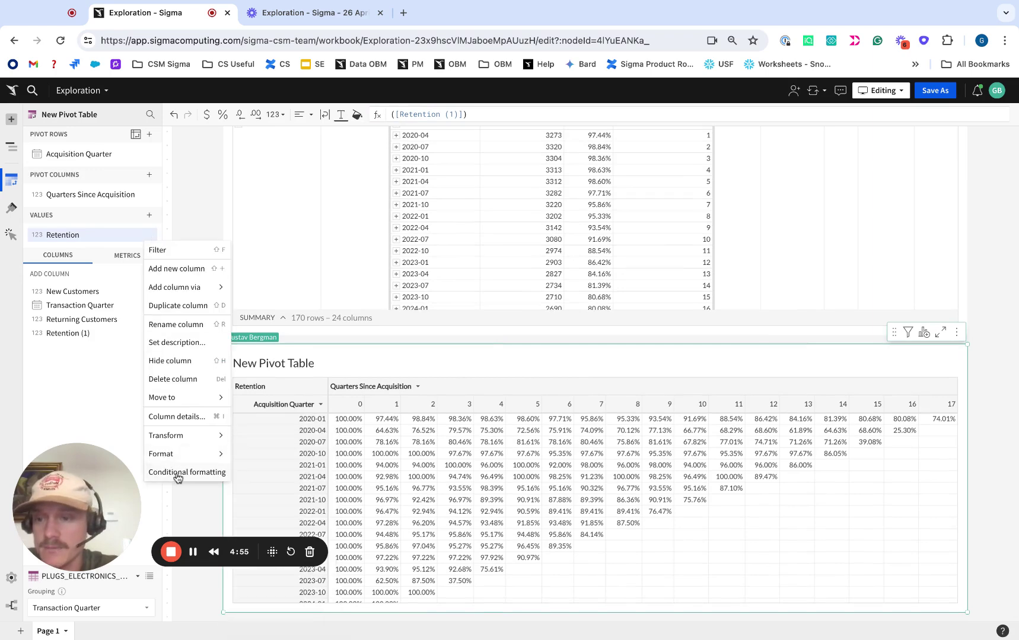
click(190, 537)
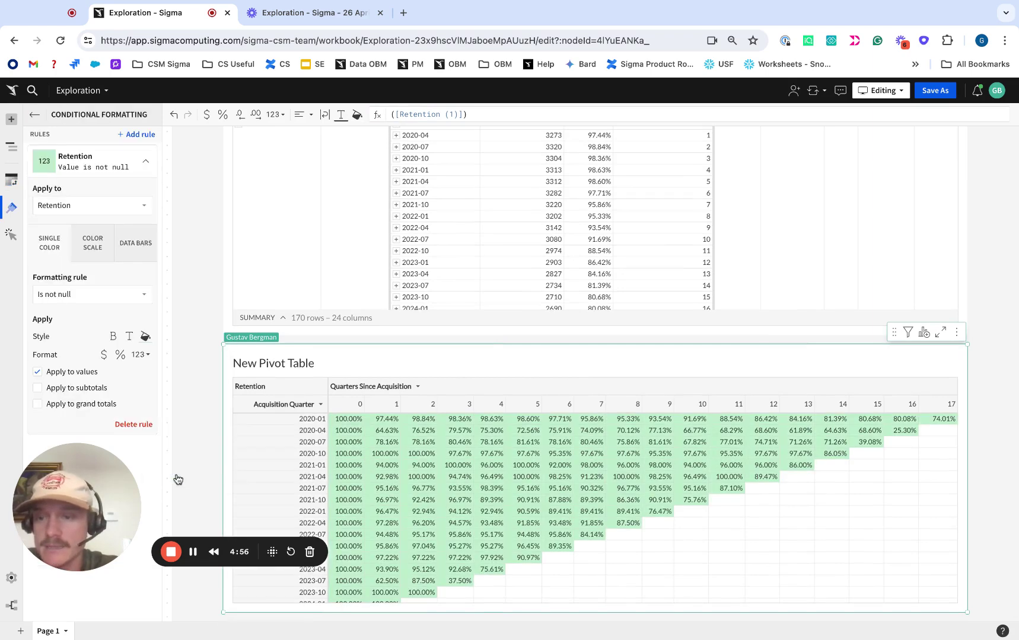
click(93, 248)
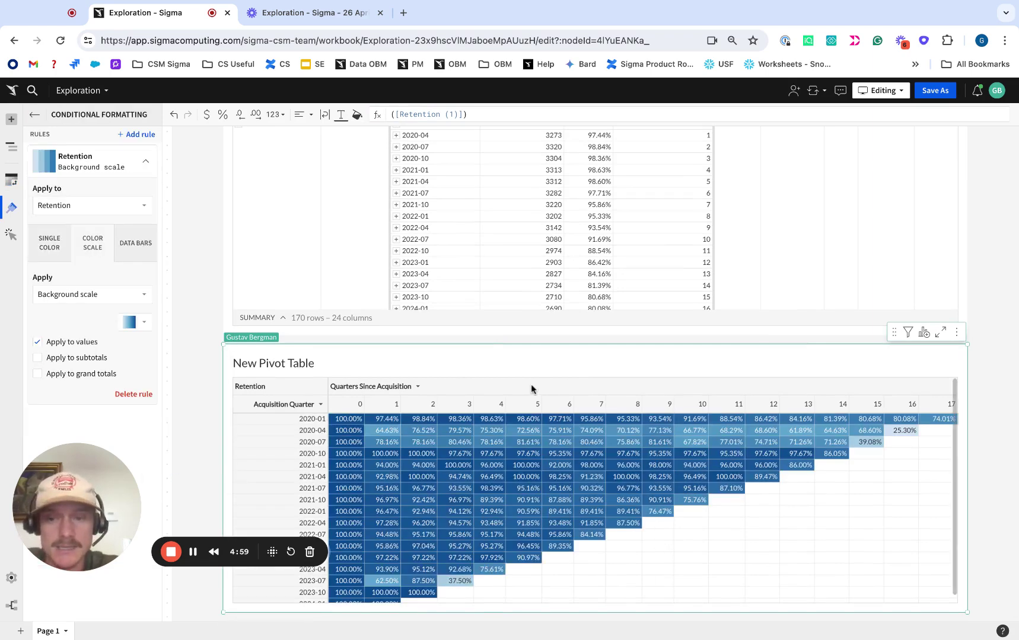
scroll(456, 385, down, 1)
scroll(530, 493, up, 1)
Title the pivot 'Retention Analysis'.
click(294, 363)
text(Re)
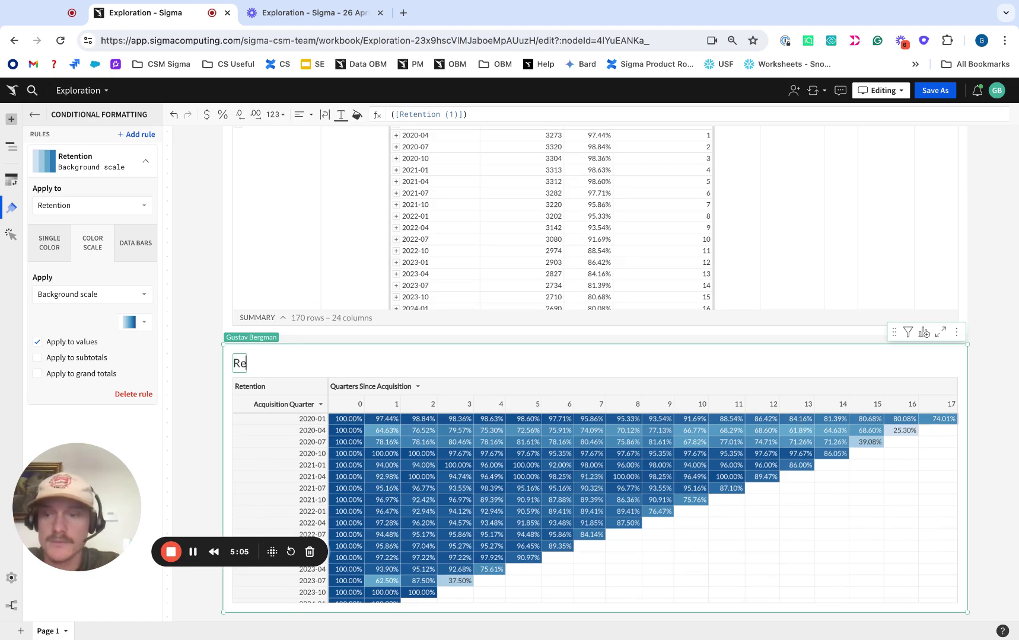
text(tention)
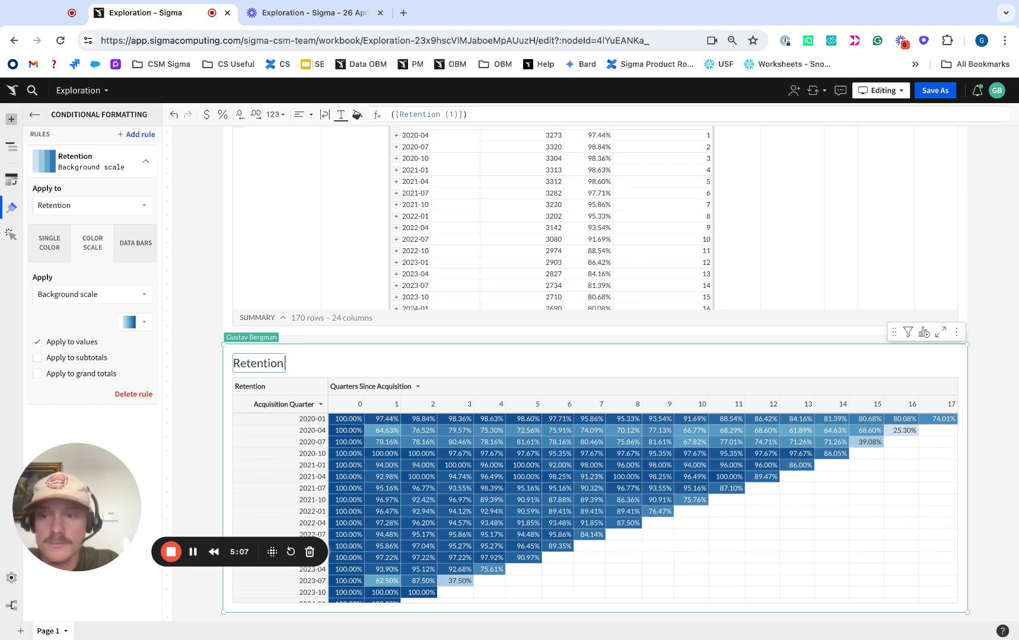
text( Anal)
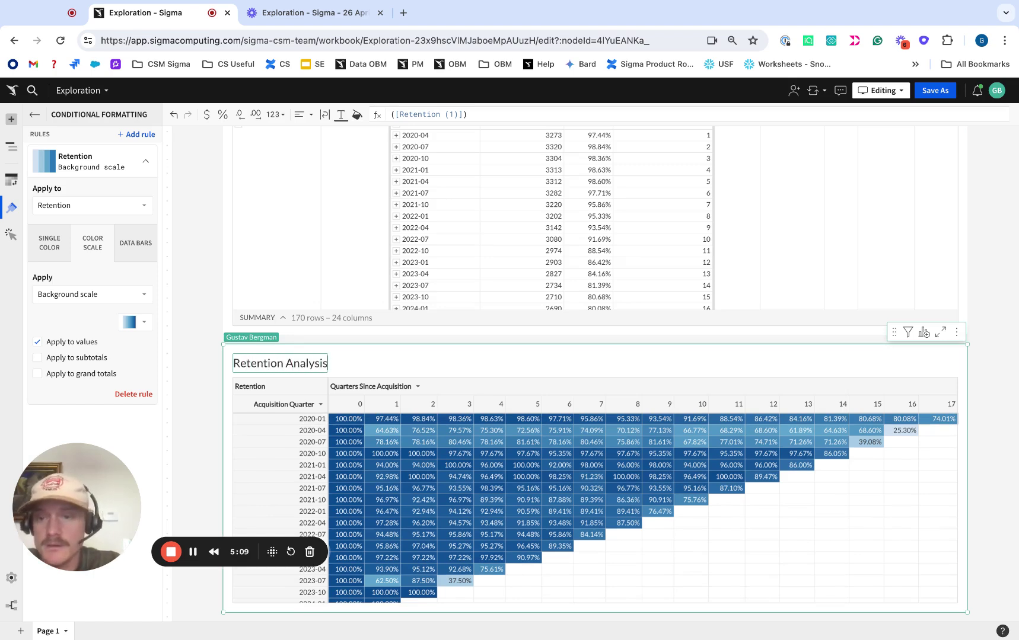
text(ysis)
click(403, 338)
scroll(404, 357, down, 1)
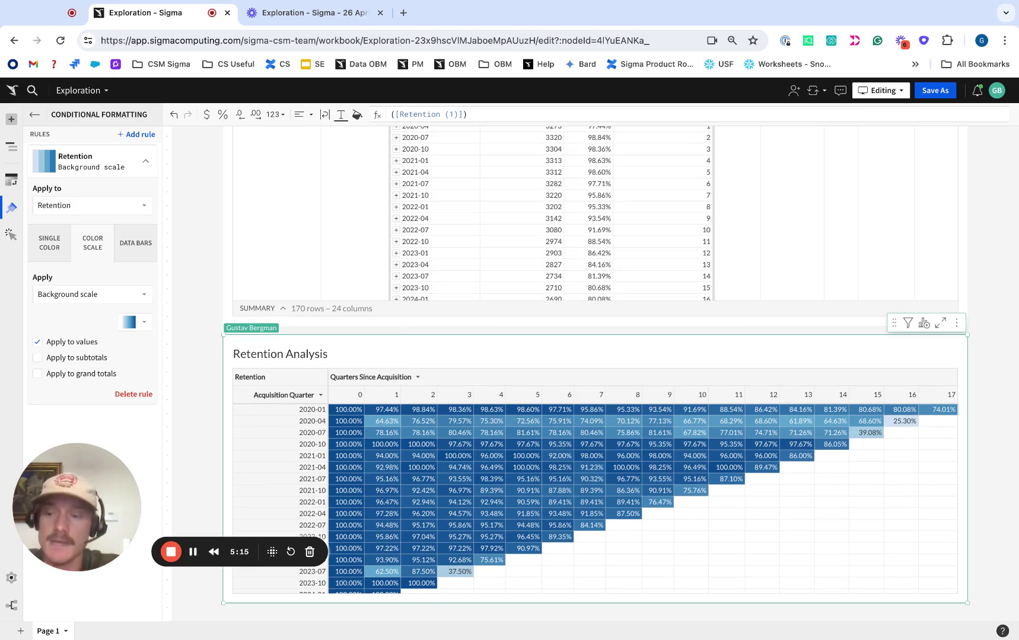
Add a calculated column beside Quarters Since Acquisition with formula Sum([Quantity] * [Price]).
scroll(538, 338, up, 5)
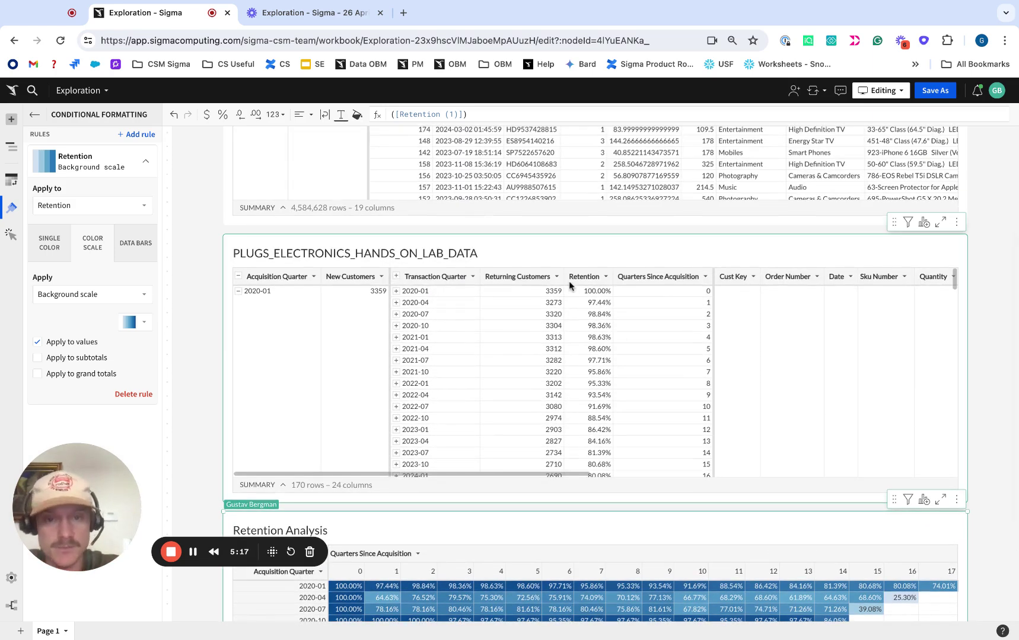
click(706, 279)
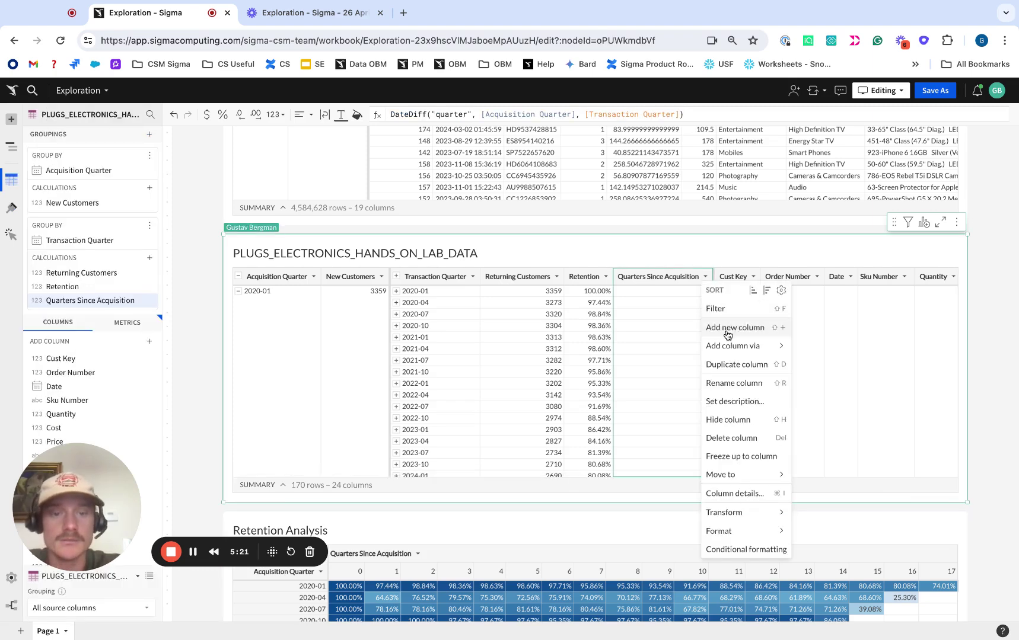
click(734, 330)
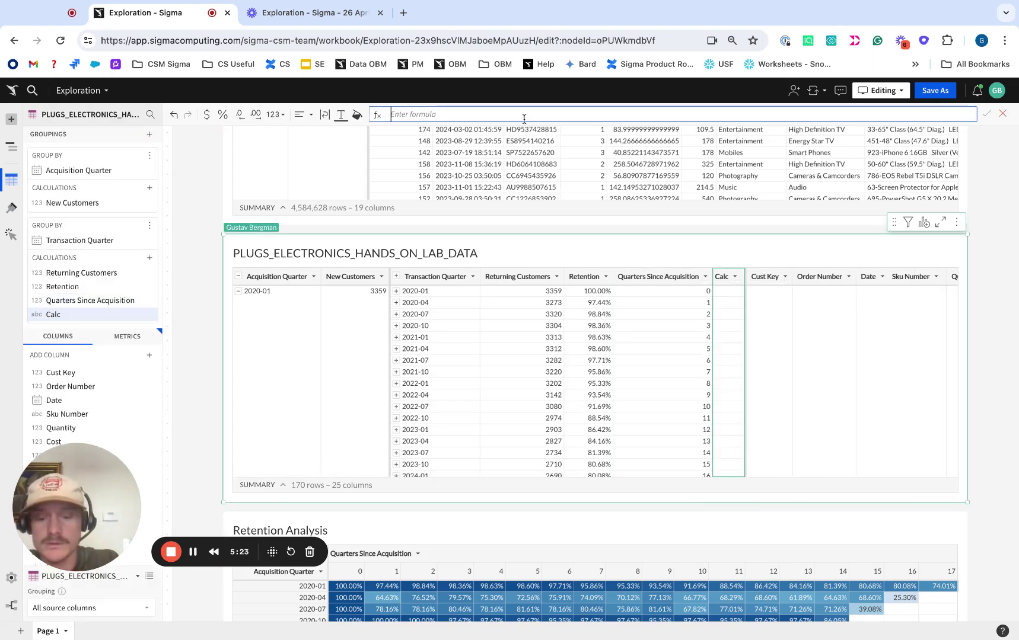
text(Sum(Quan)
key(Return)
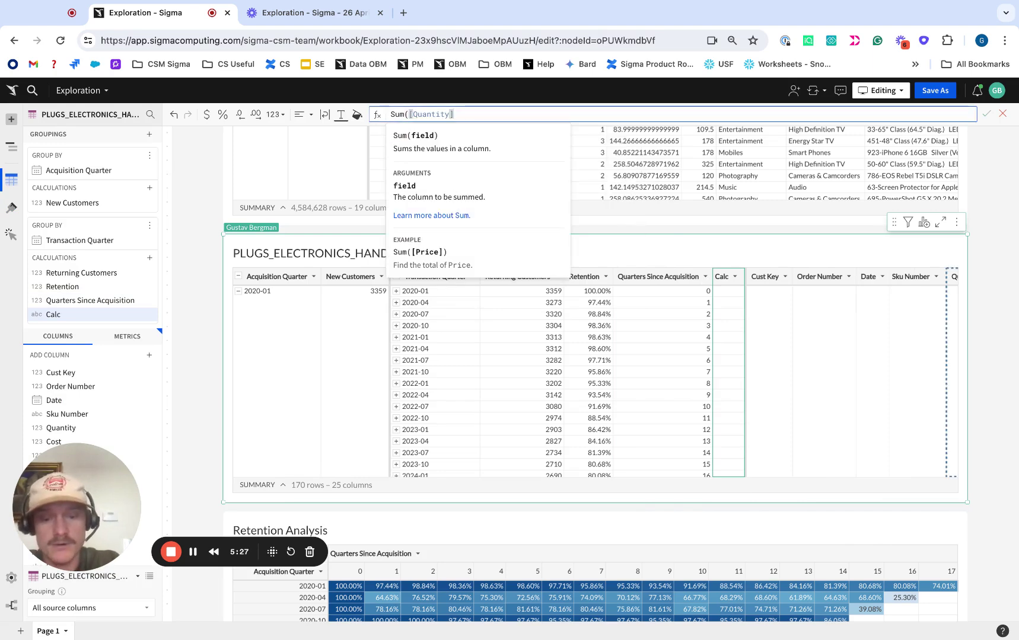
text(*Price)
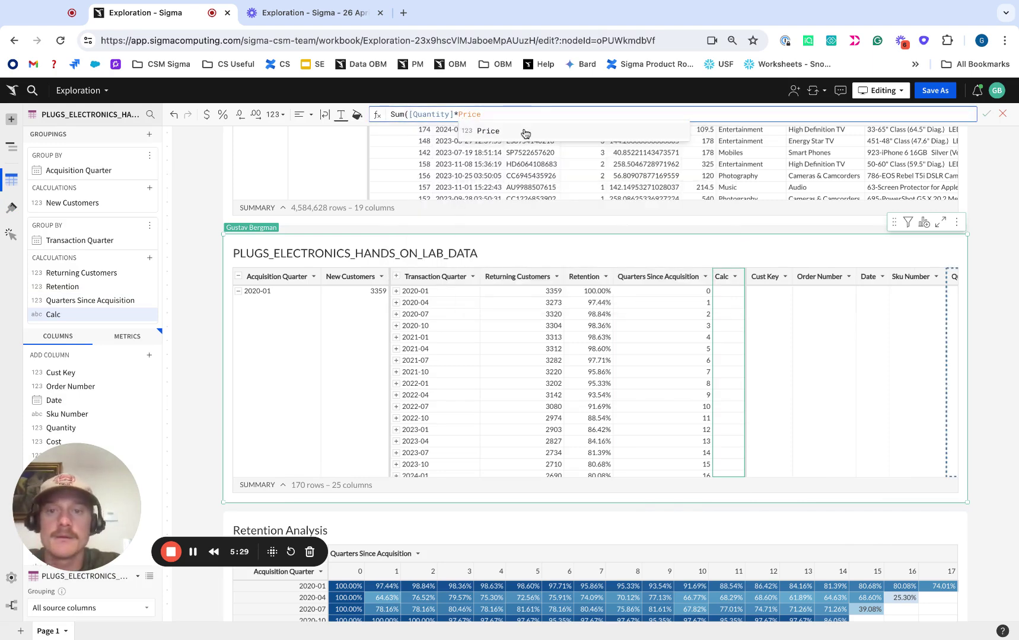
click(524, 131)
key(Return)
Rename the new column Net Revenue and format it as currency.
double_click(739, 277)
text(Net Revenue)
key(Return)
click(206, 114)
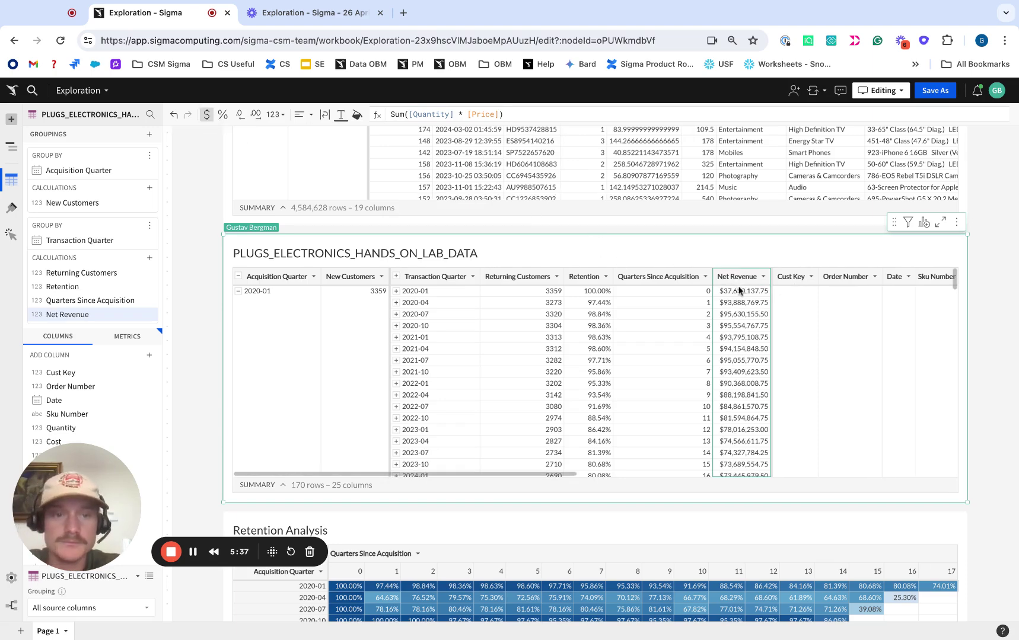
click(763, 276)
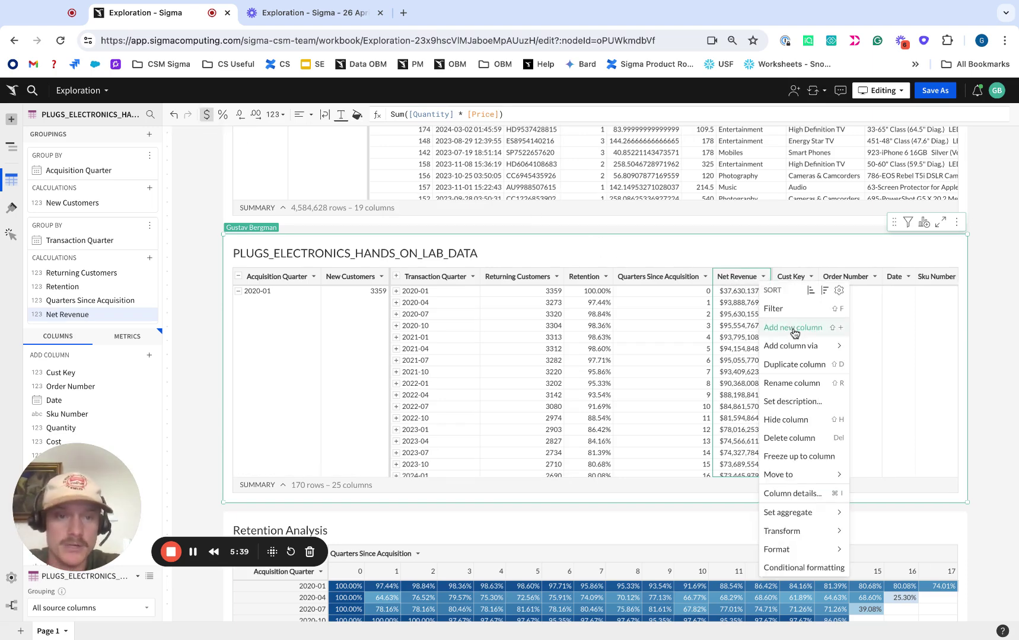
Add a CumulativeSum([Net Revenue]) column after Net Revenue.
click(795, 329)
text(Cumu)
click(480, 210)
click(739, 282)
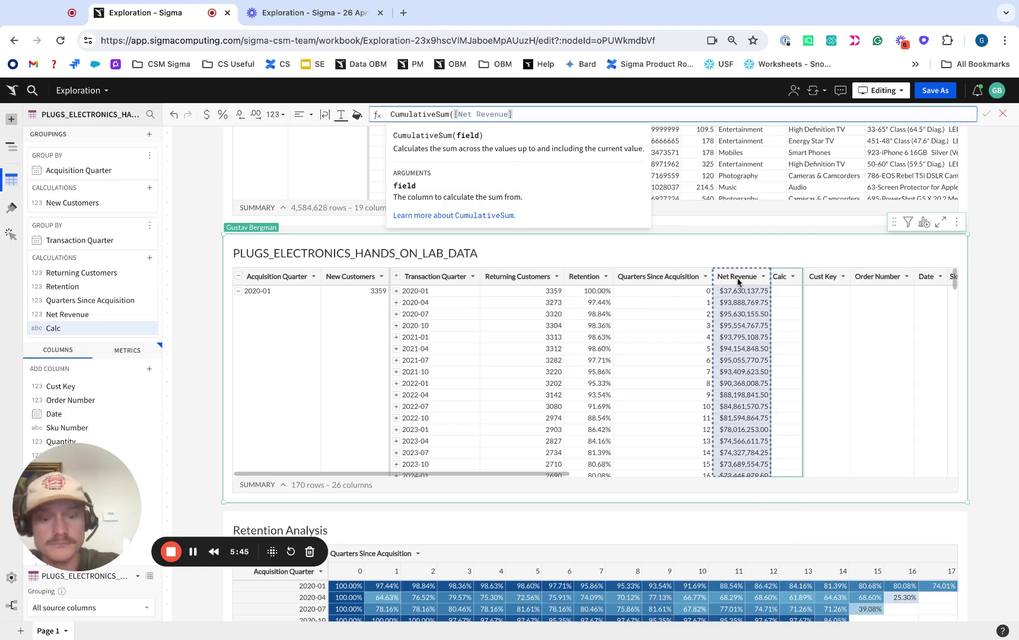
key(Return)
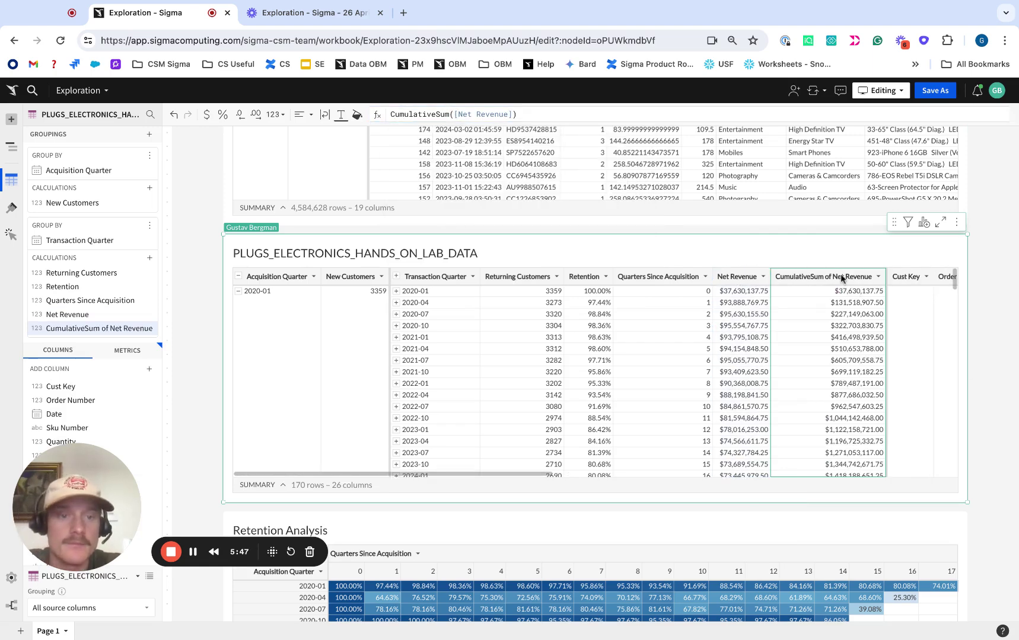
scroll(830, 293, right, 2)
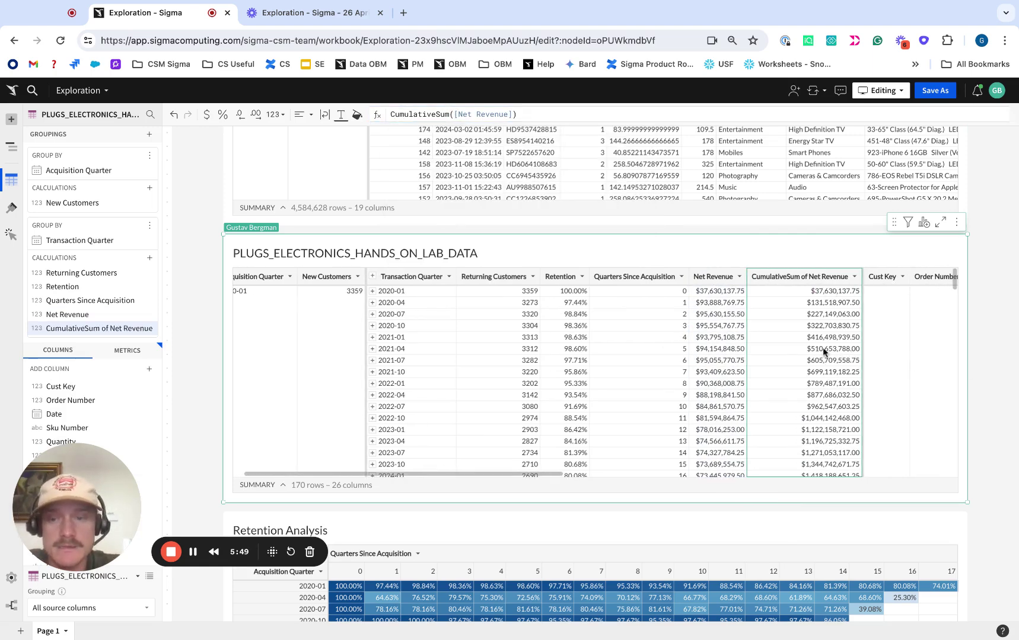
scroll(827, 424, down, 2)
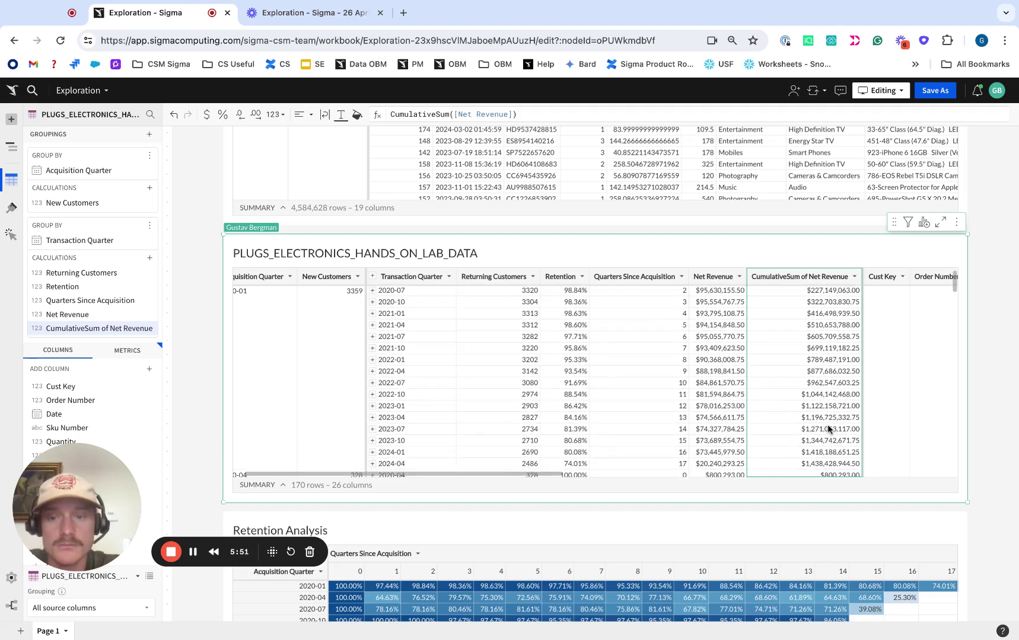
scroll(829, 428, up, 4)
Add an LTV column computing [CumulativeSum of Net Revenue] / [New Customers].
click(855, 321)
click(870, 372)
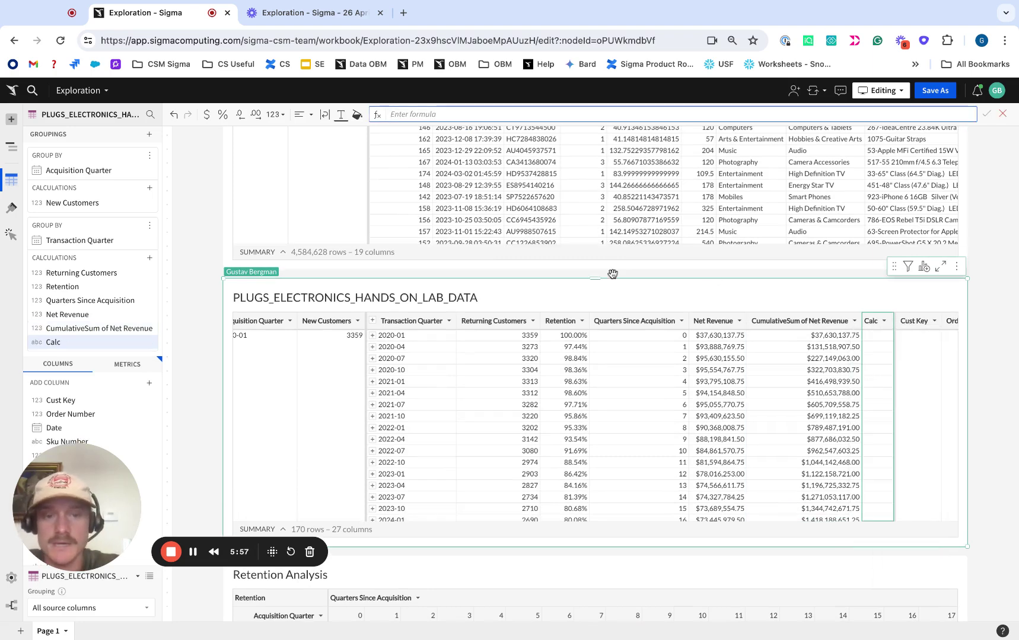
click(792, 321)
text(/)
click(327, 321)
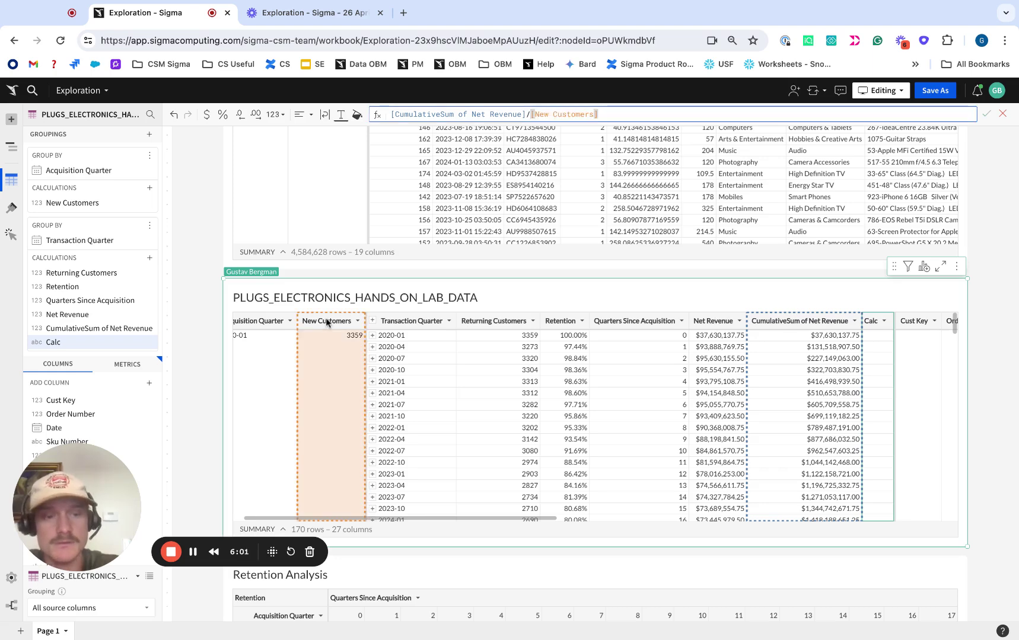
key(Return)
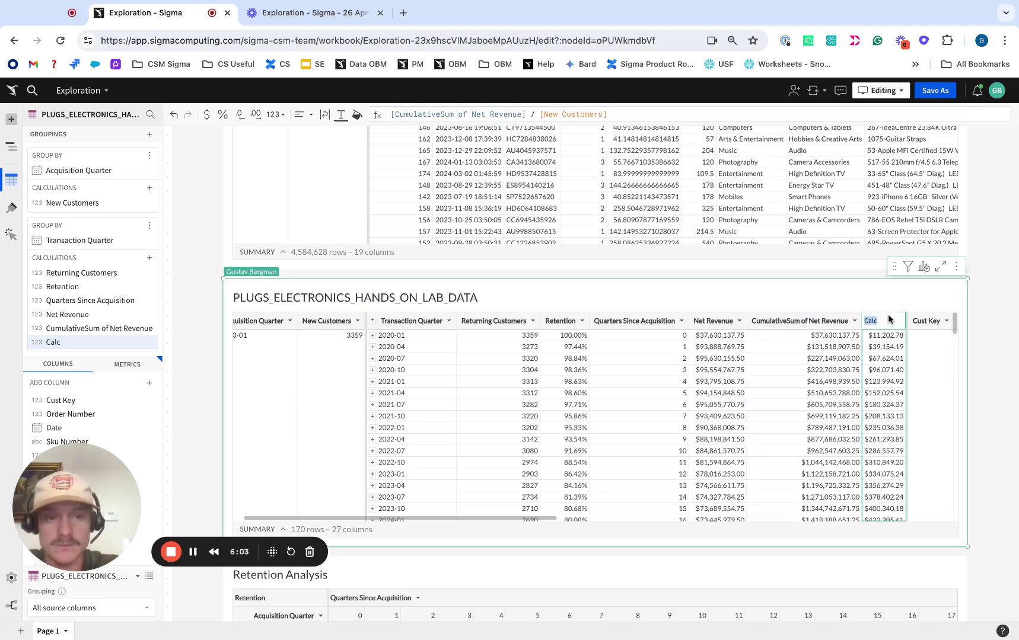
click(888, 319)
text(LTV)
key(Return)
Start a new child element from the data table.
scroll(765, 297, down, 1)
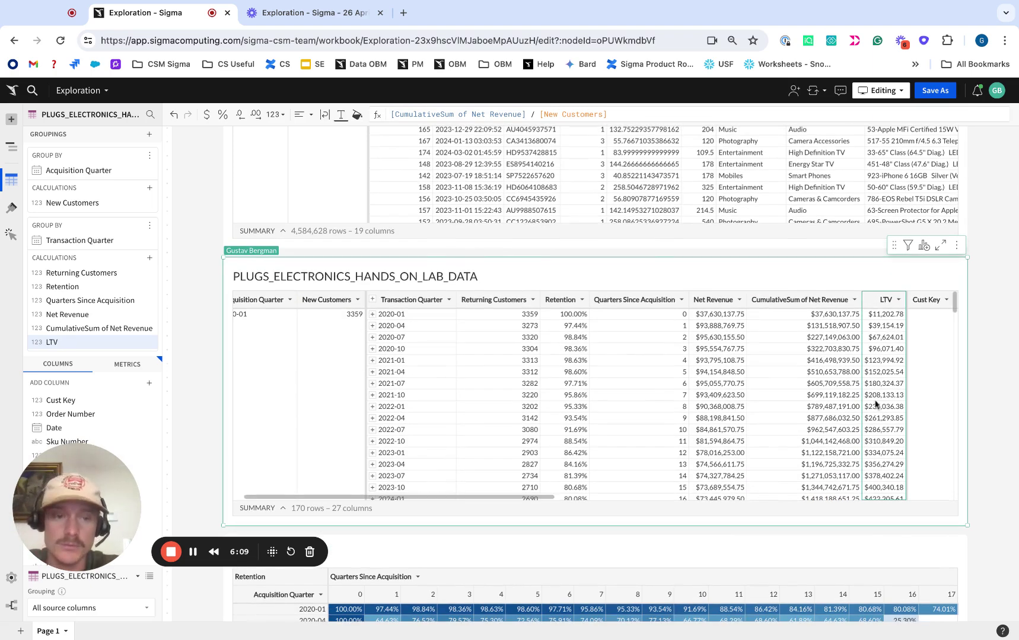
scroll(871, 384, down, 3)
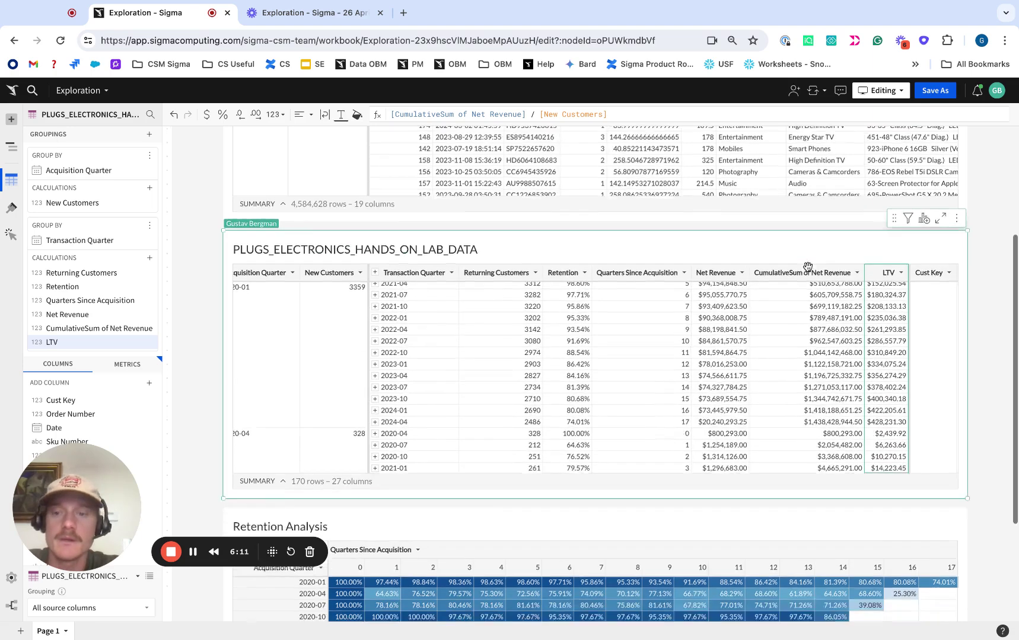
scroll(807, 267, down, 2)
click(923, 150)
Create a pivot with Acquisition Quarter rows, Quarters Since Acquisition columns and CumulativeSum of Net Revenue values.
click(861, 221)
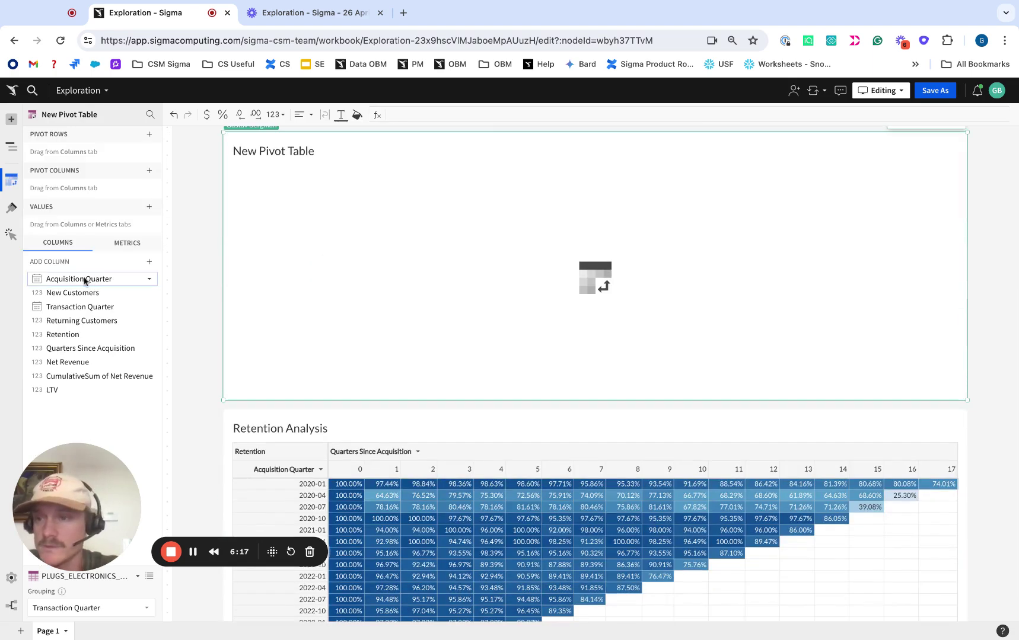
drag(84, 281, 84, 154)
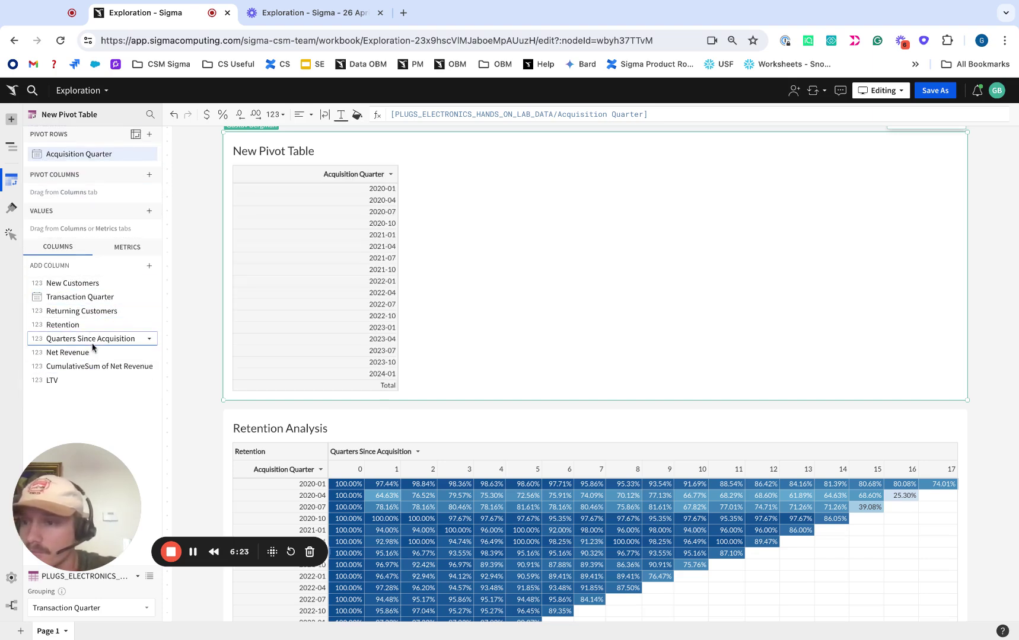
drag(93, 346, 98, 198)
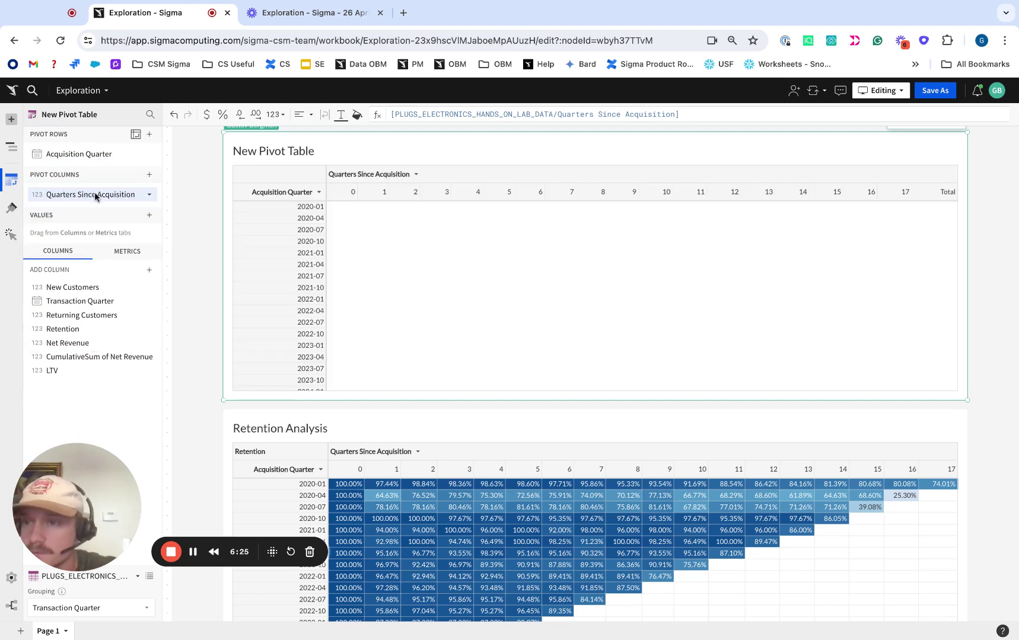
double_click(82, 357)
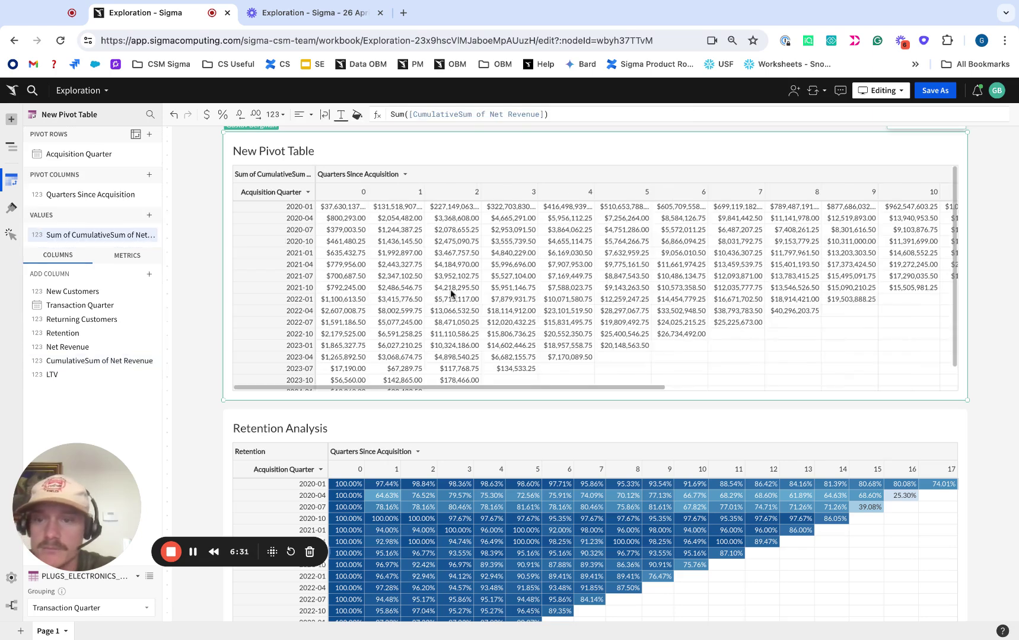
Apply a blue colour-scale conditional format to the cumulative revenue values.
click(149, 236)
click(198, 491)
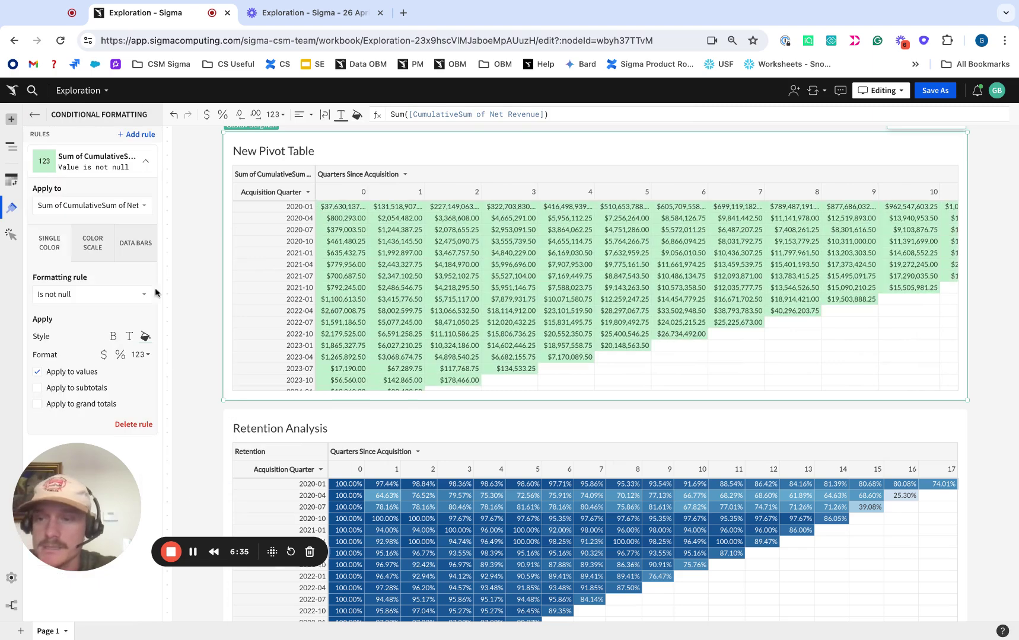
click(89, 248)
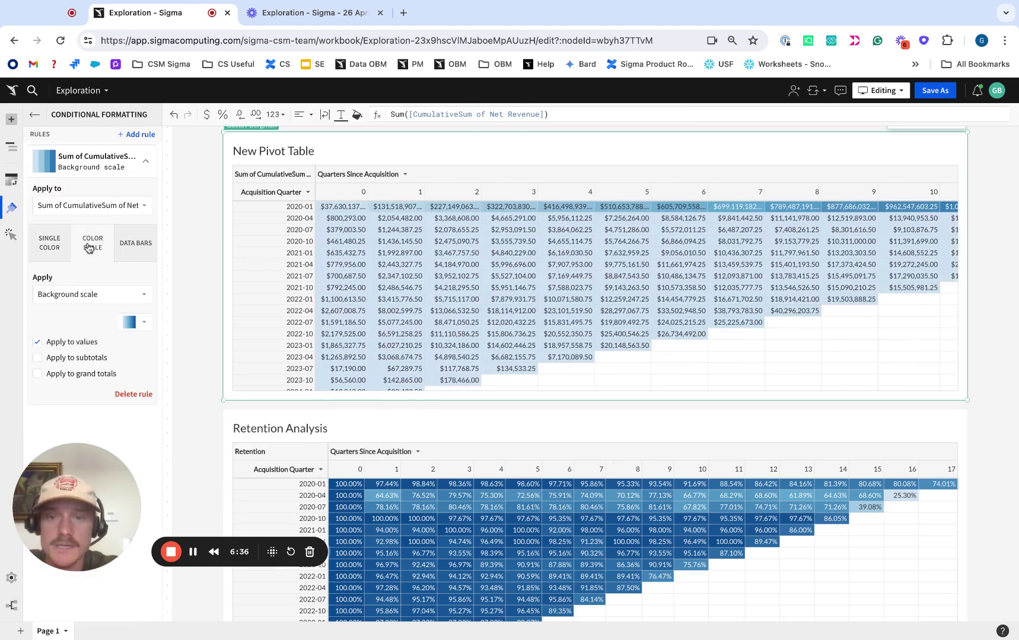
right_click(300, 209)
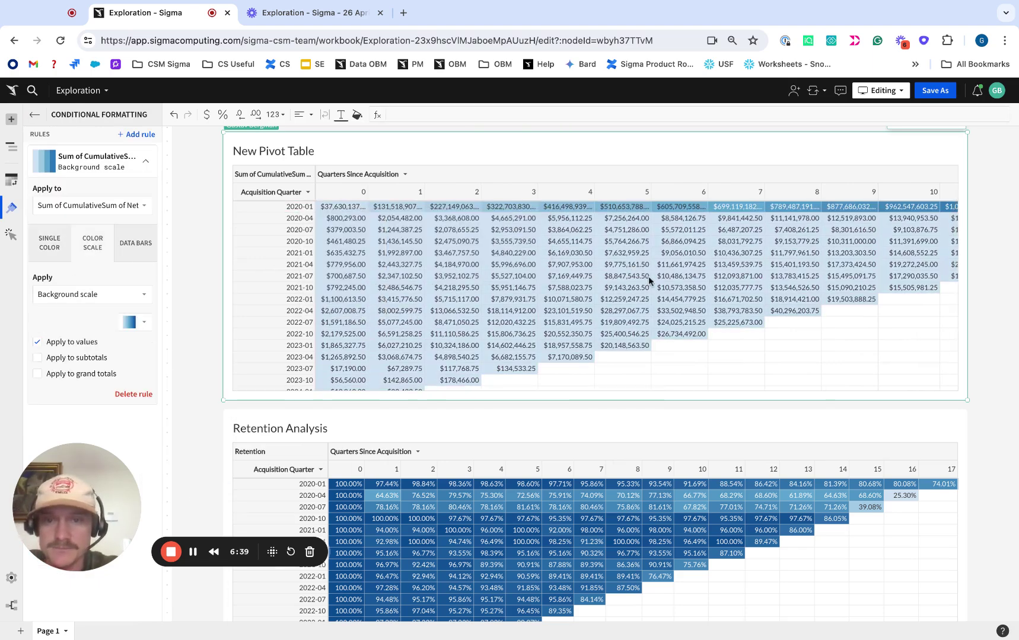
scroll(638, 334, right, 10)
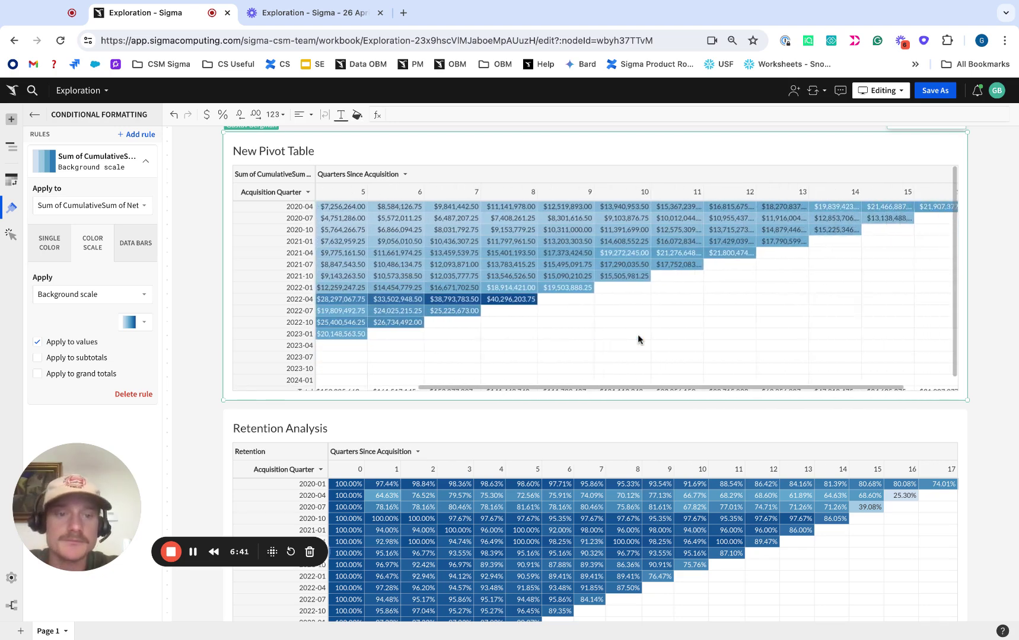
scroll(868, 221, right, 1)
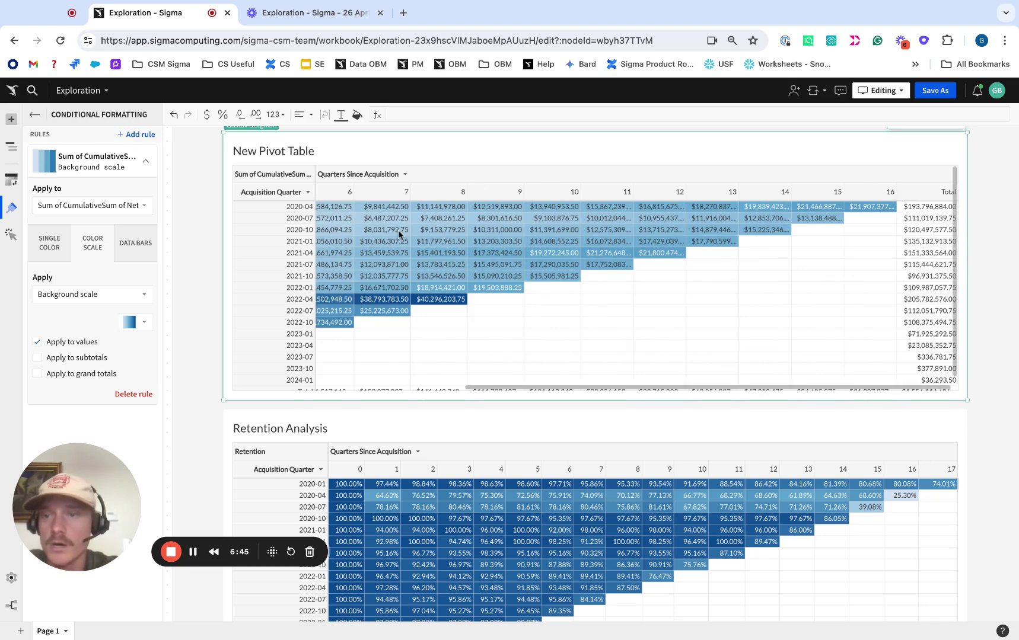
Turn off Show totals for both Acquisition Quarter and Quarters Since Acquisition.
click(11, 180)
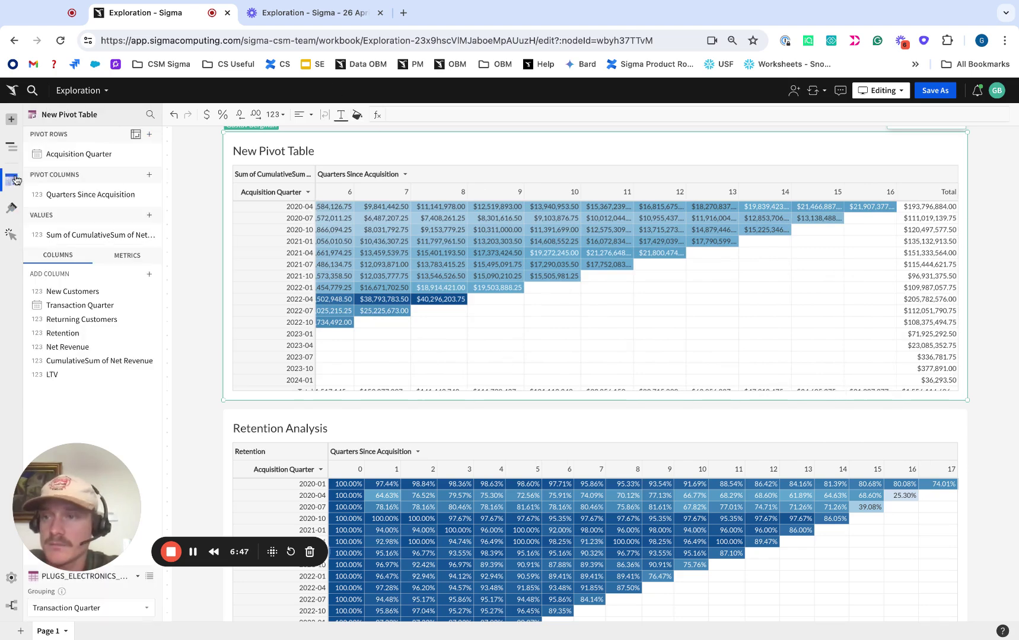
click(151, 156)
click(175, 335)
click(150, 195)
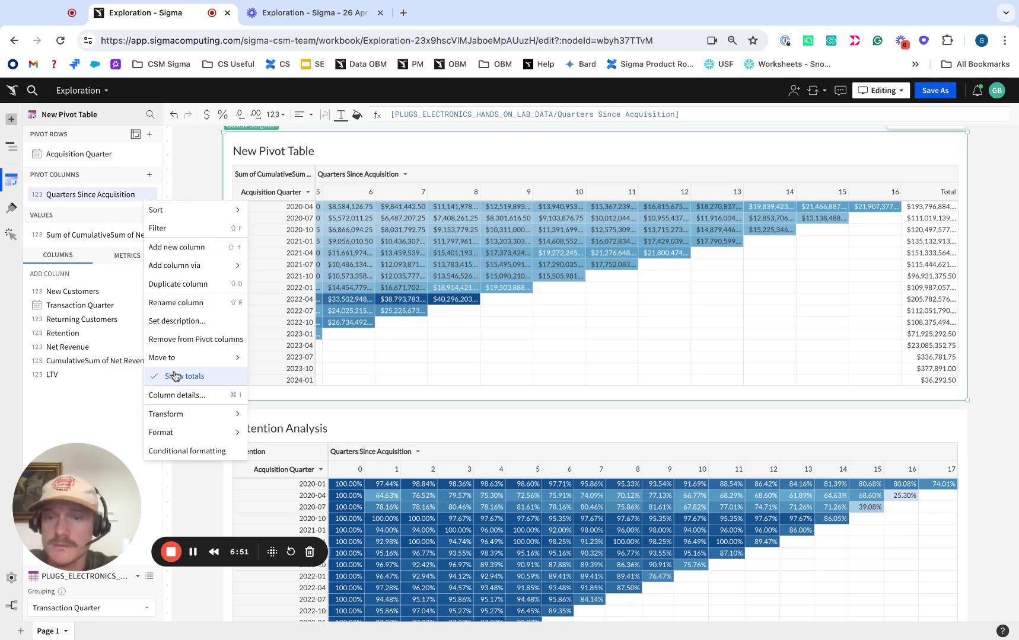
click(175, 375)
scroll(556, 285, left, 10)
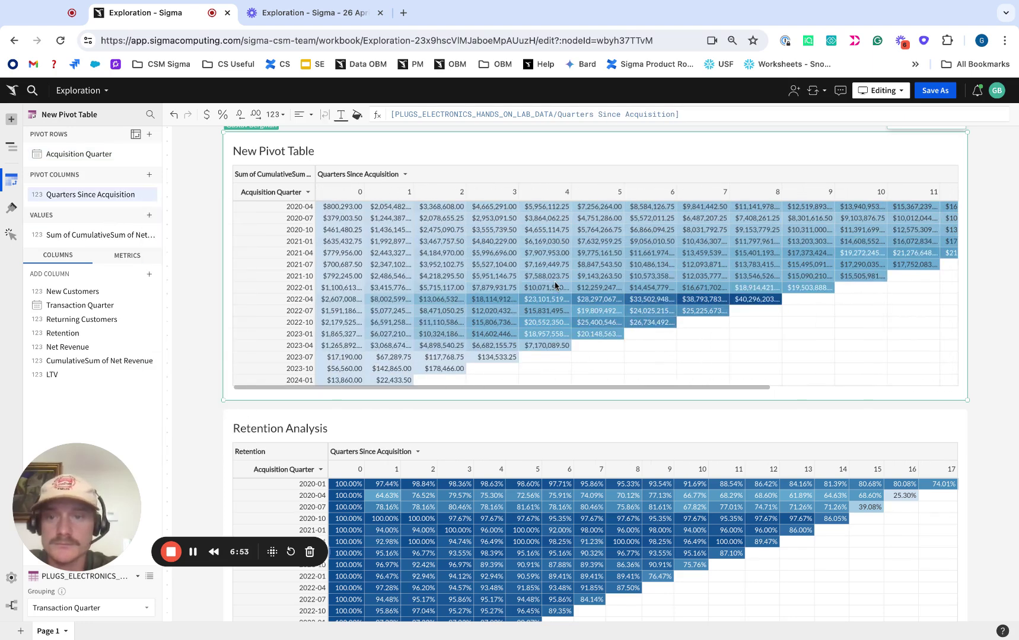
scroll(555, 286, up, 1)
Retitle the pivot Cumulative Net Sales.
double_click(304, 195)
key(ctrl+a)
text(N)
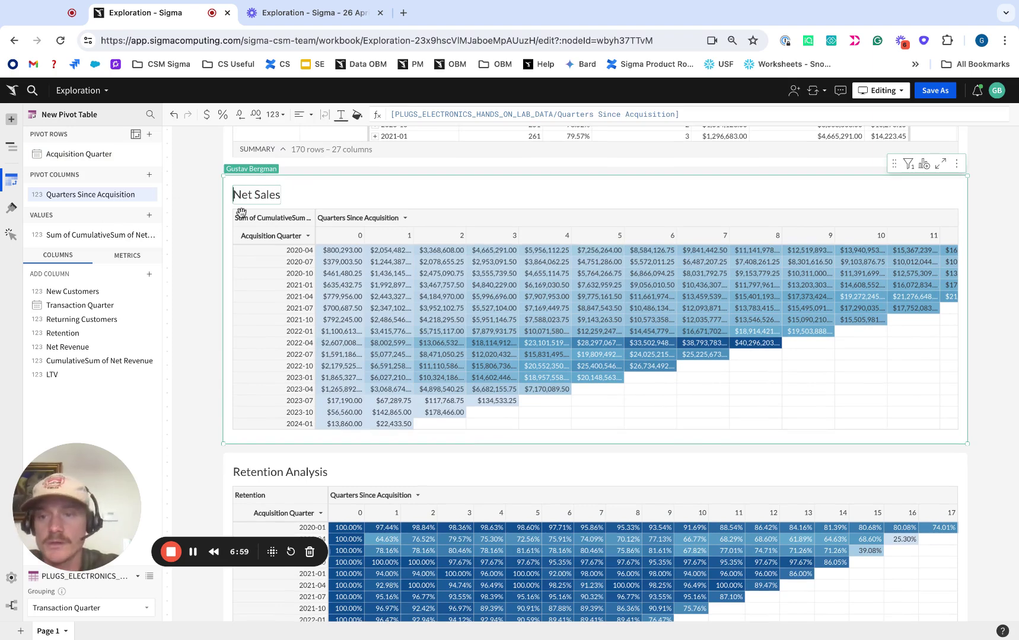
text(Cumulative)
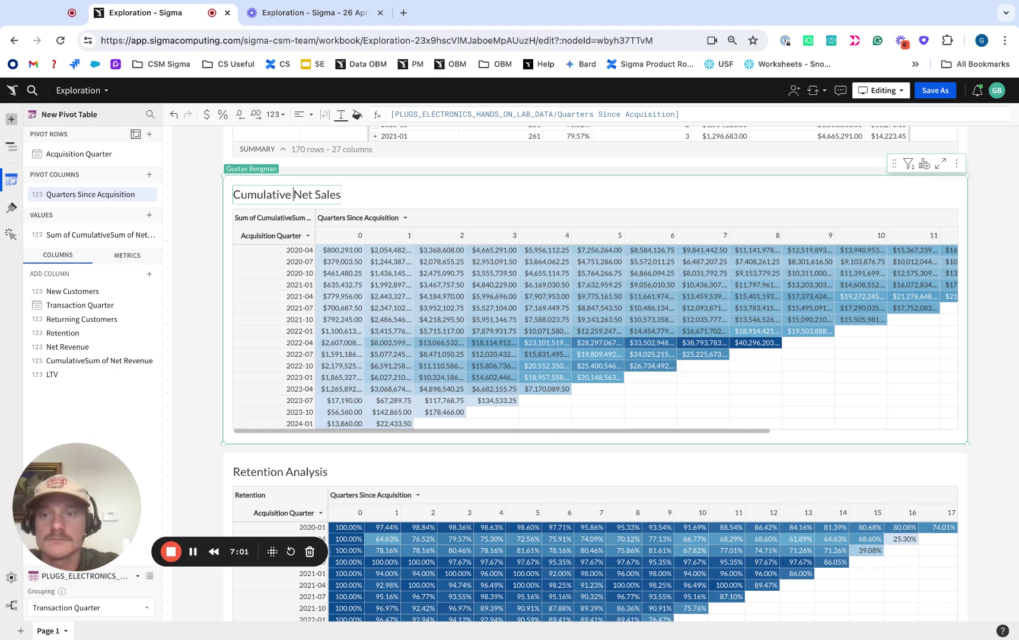
key(Return)
scroll(397, 196, down, 1)
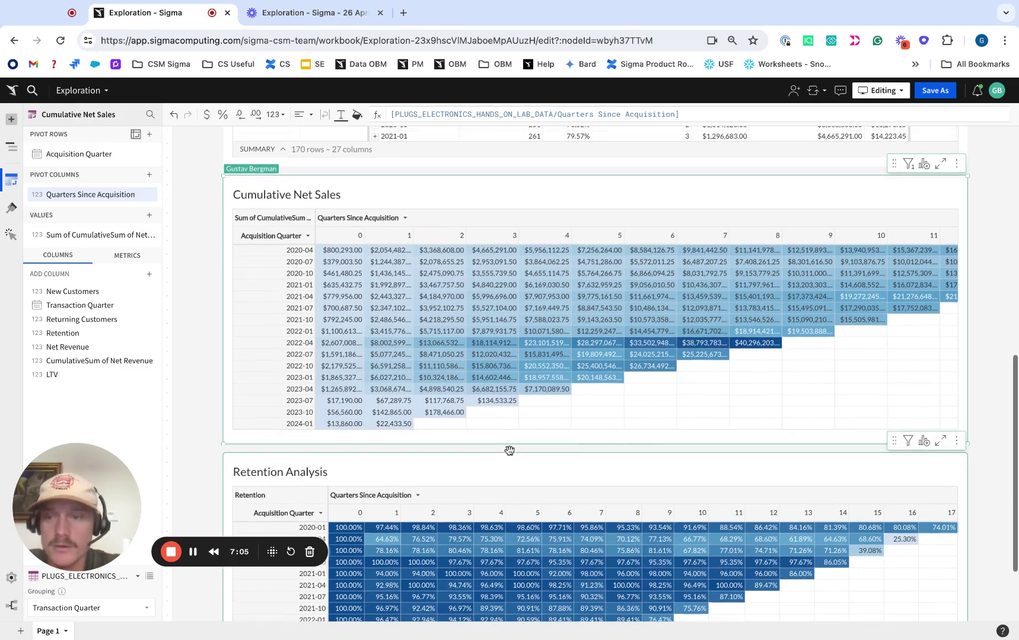
scroll(508, 450, up, 6)
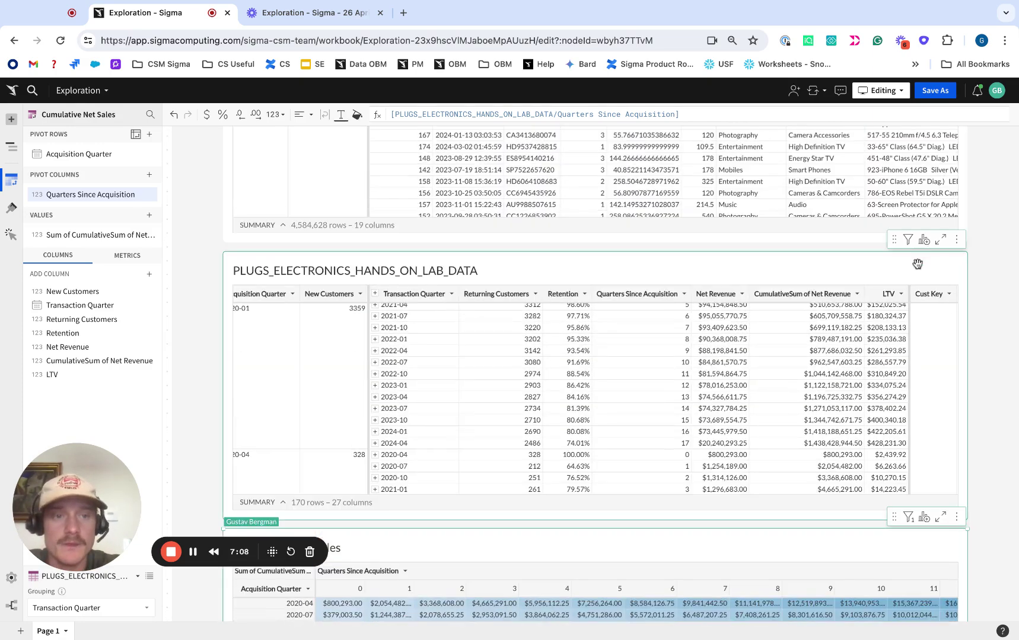
Create a pivot with Acquisition Quarter rows, Quarters Since Acquisition columns and LTV values.
click(924, 239)
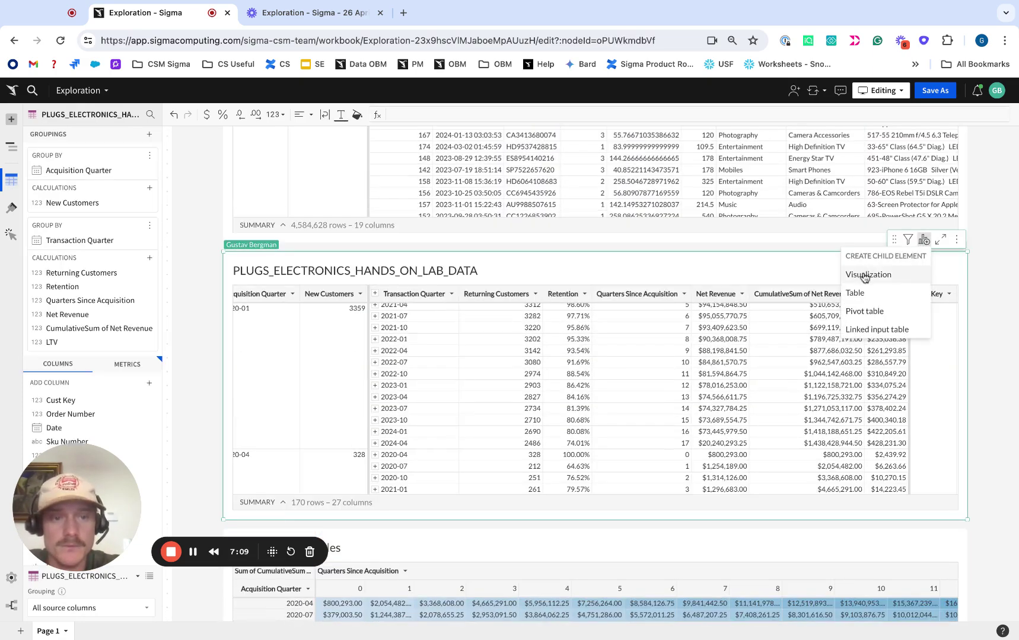
click(862, 312)
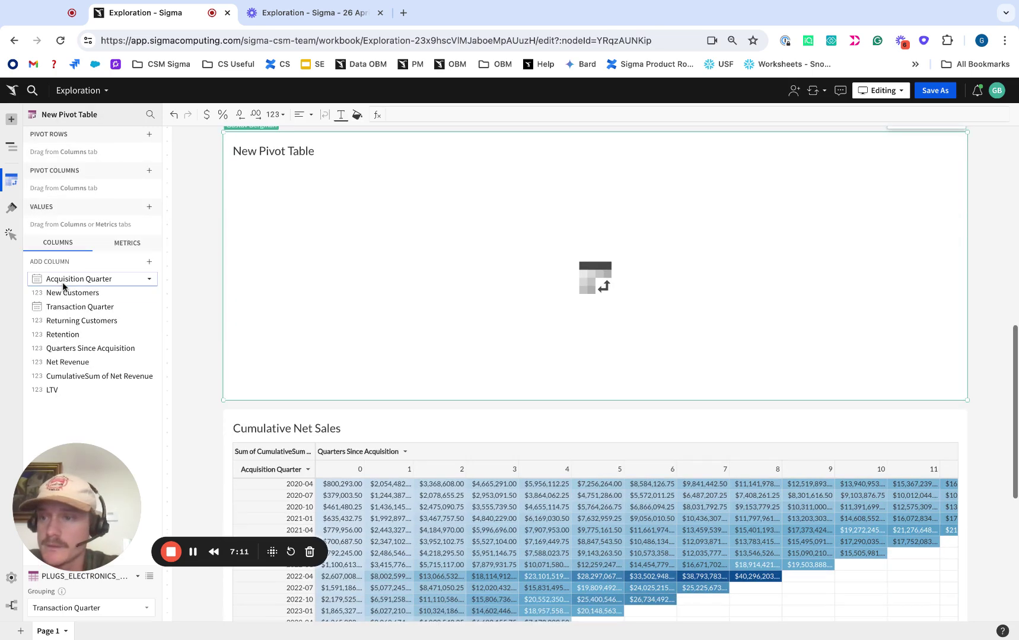
double_click(70, 281)
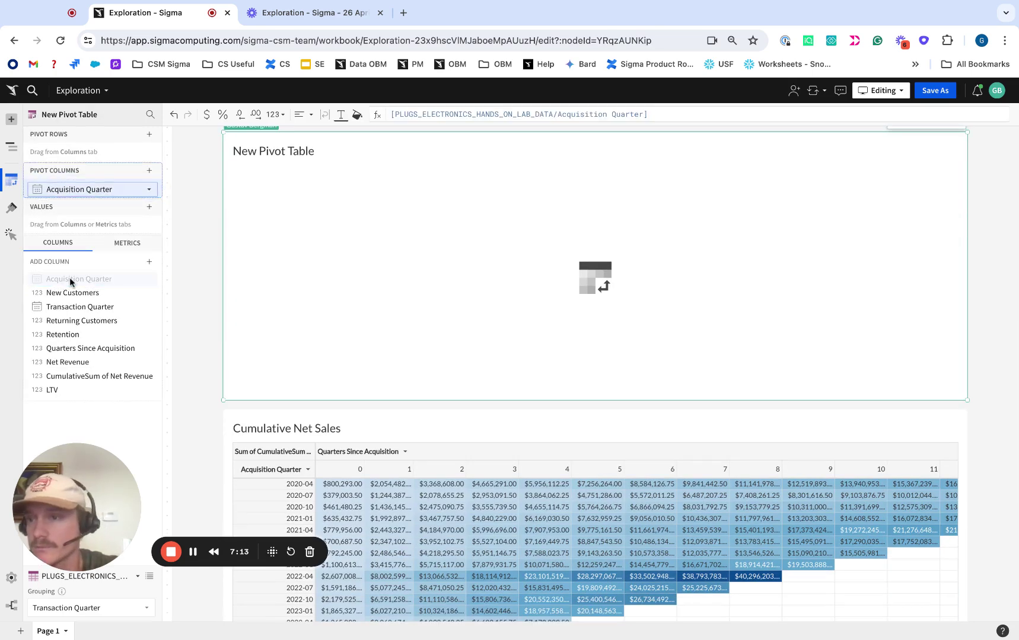
drag(77, 189, 77, 154)
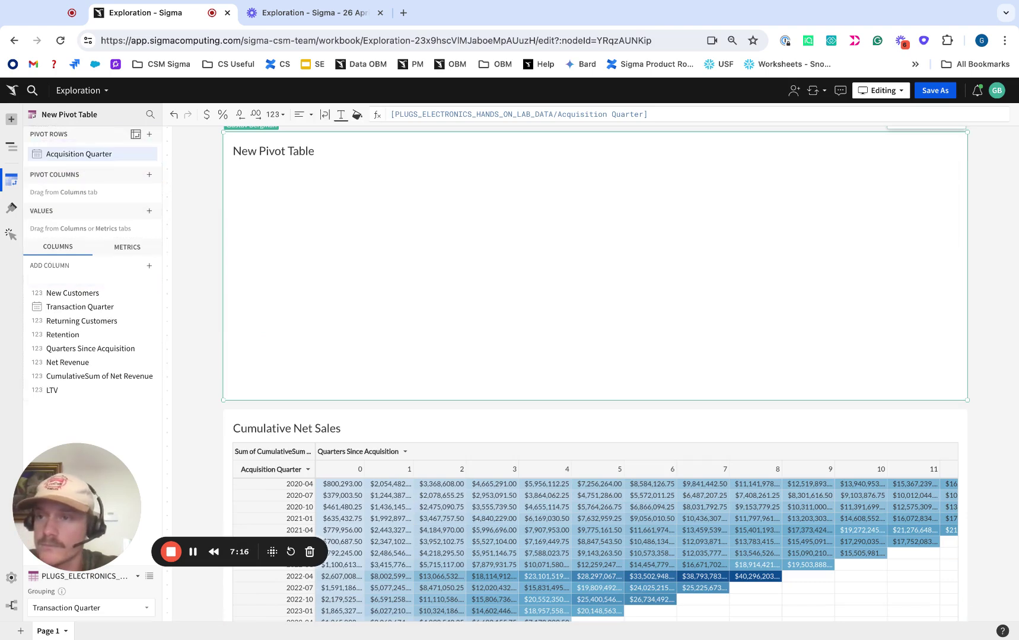
double_click(80, 339)
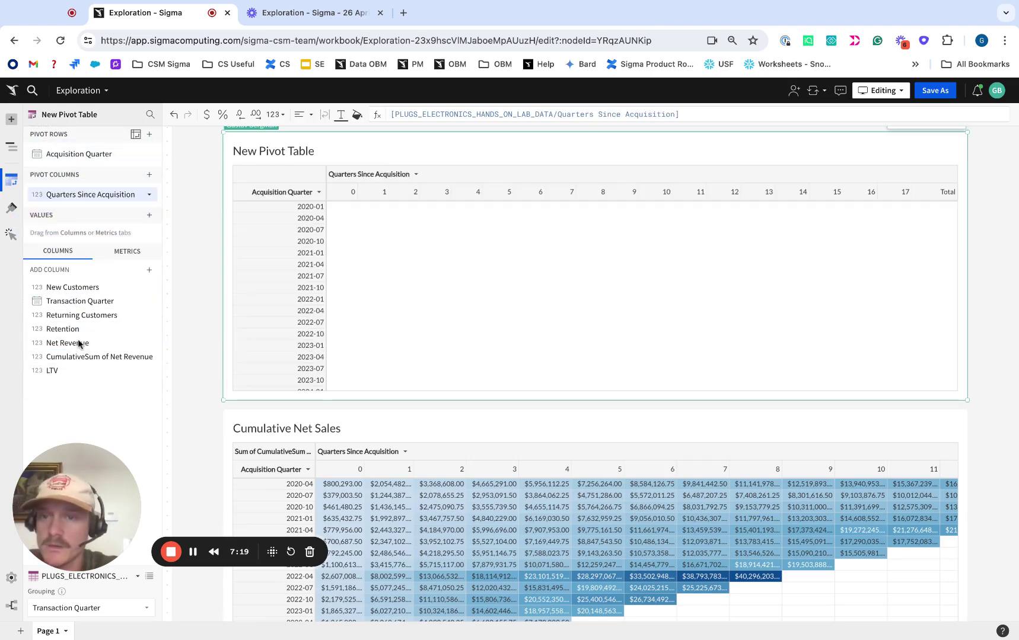
double_click(72, 368)
Turn off Show totals for both pivot fields.
click(148, 156)
click(172, 338)
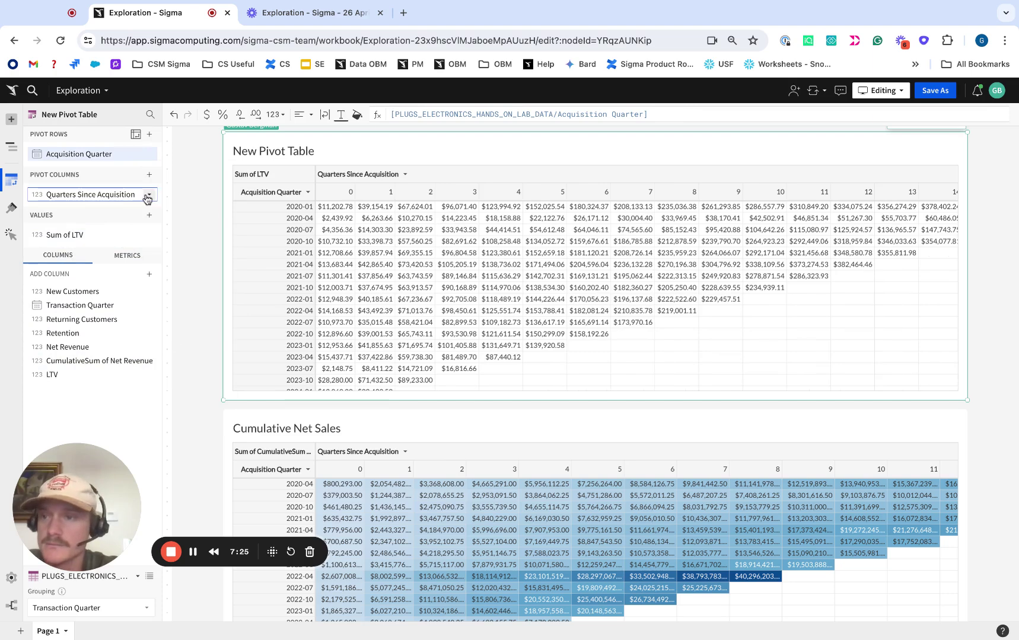
click(149, 194)
click(180, 377)
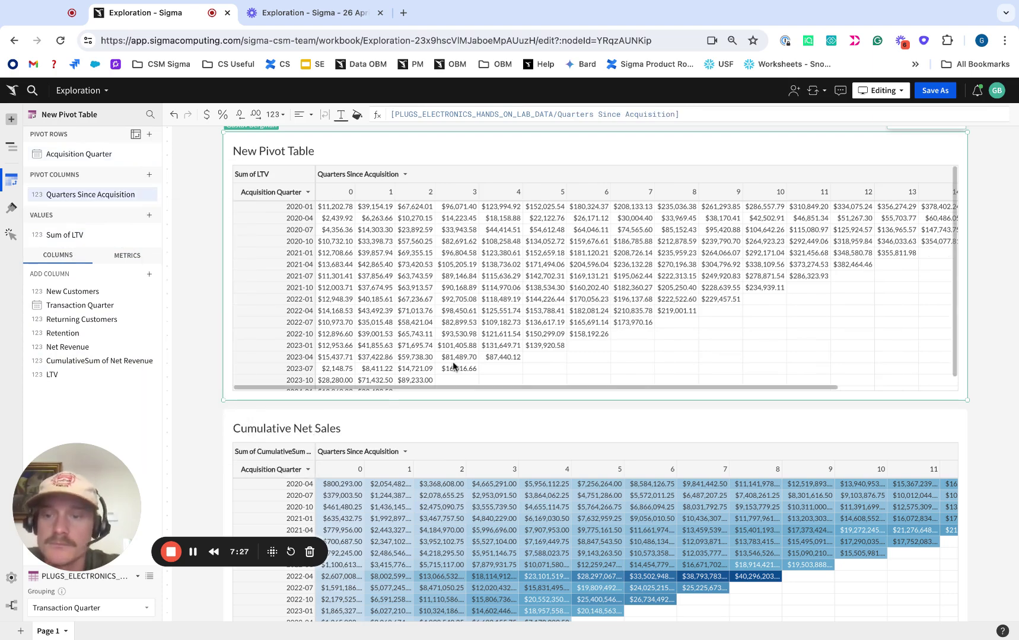
Apply a blue colour-scale conditional format to the Sum of LTV values.
click(152, 235)
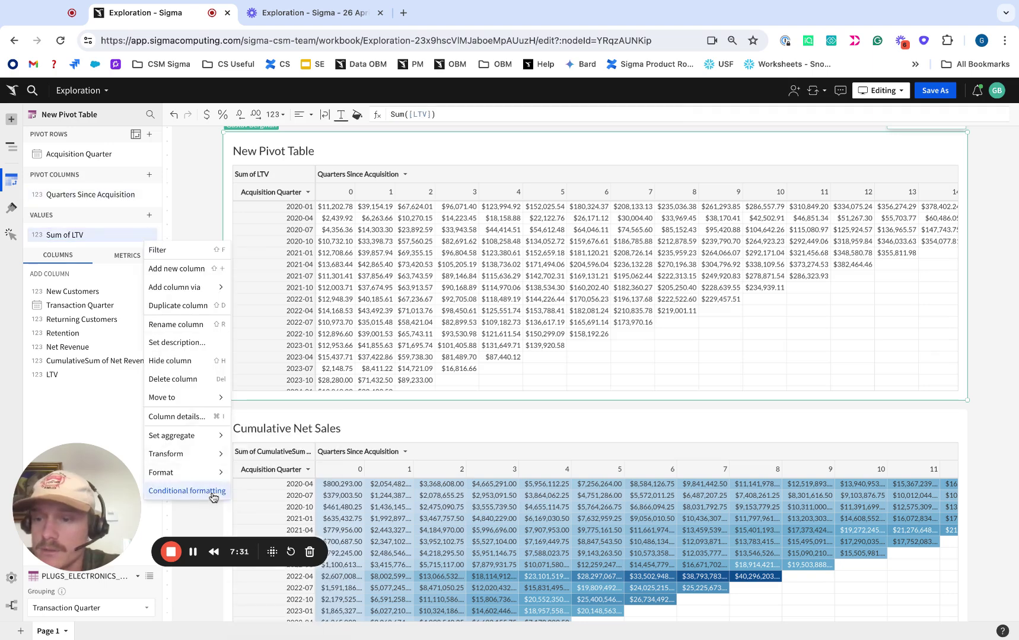
click(187, 491)
click(85, 251)
scroll(526, 343, up, 2)
Retitle the pivot LTV.
triple_click(297, 271)
text(LTV)
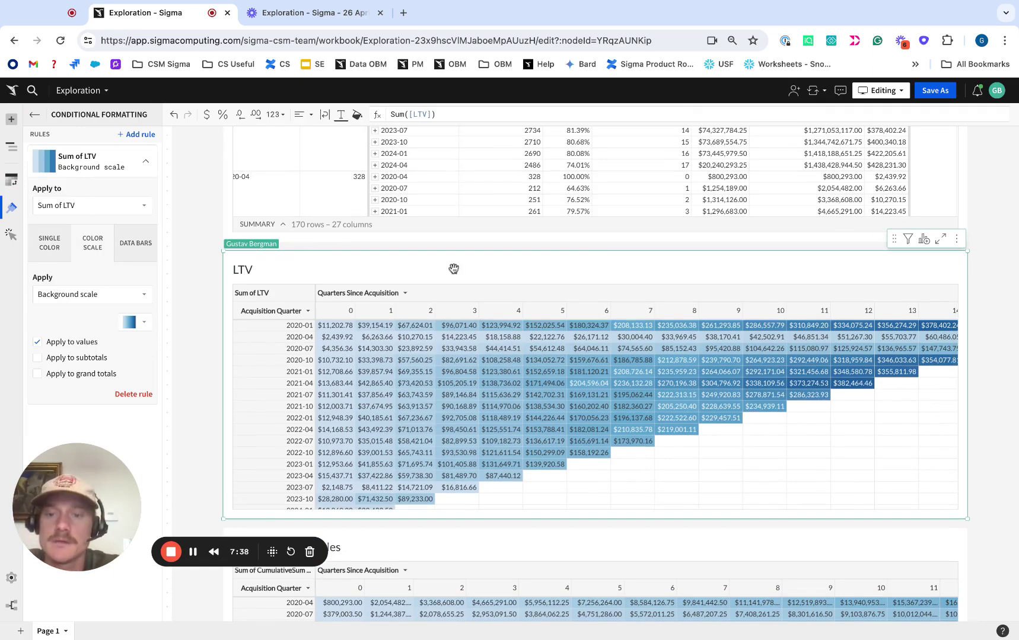
scroll(454, 269, down, 7)
scroll(530, 408, down, 1)
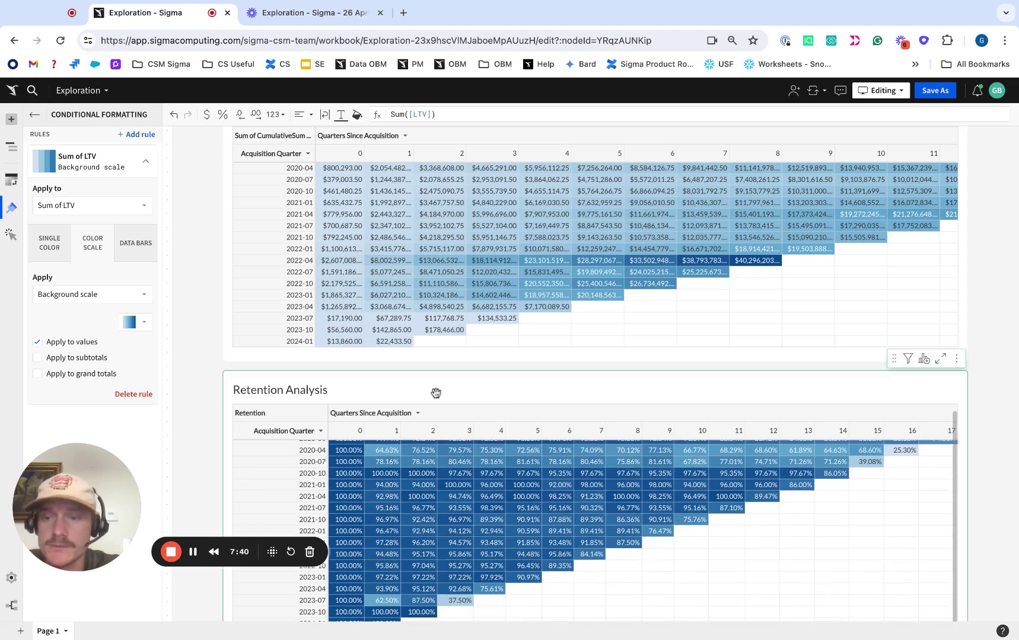
scroll(536, 382, up, 3)
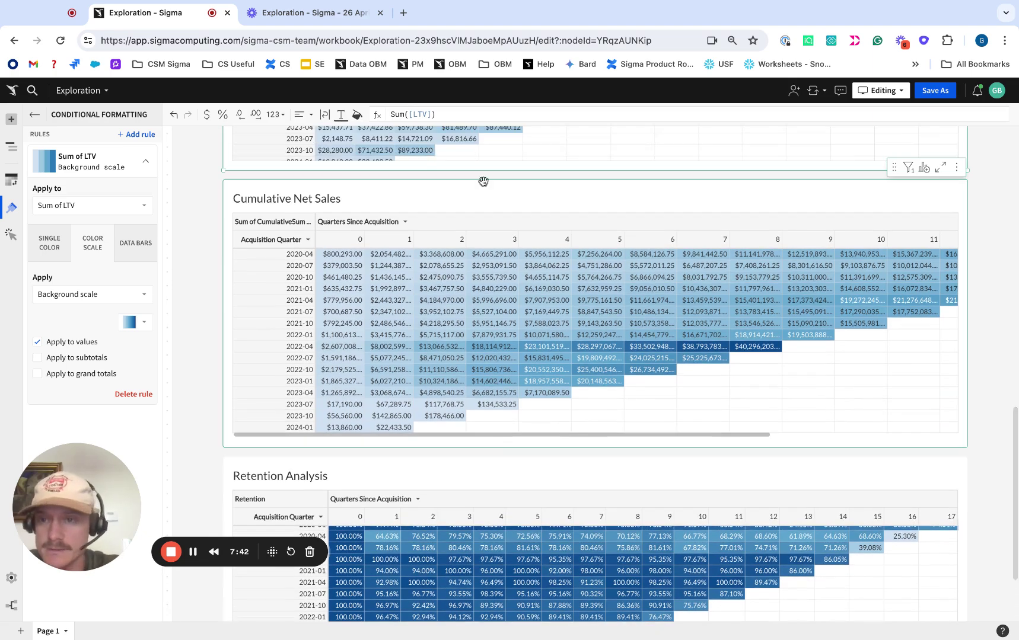
scroll(774, 372, up, 1)
scroll(774, 374, up, 2)
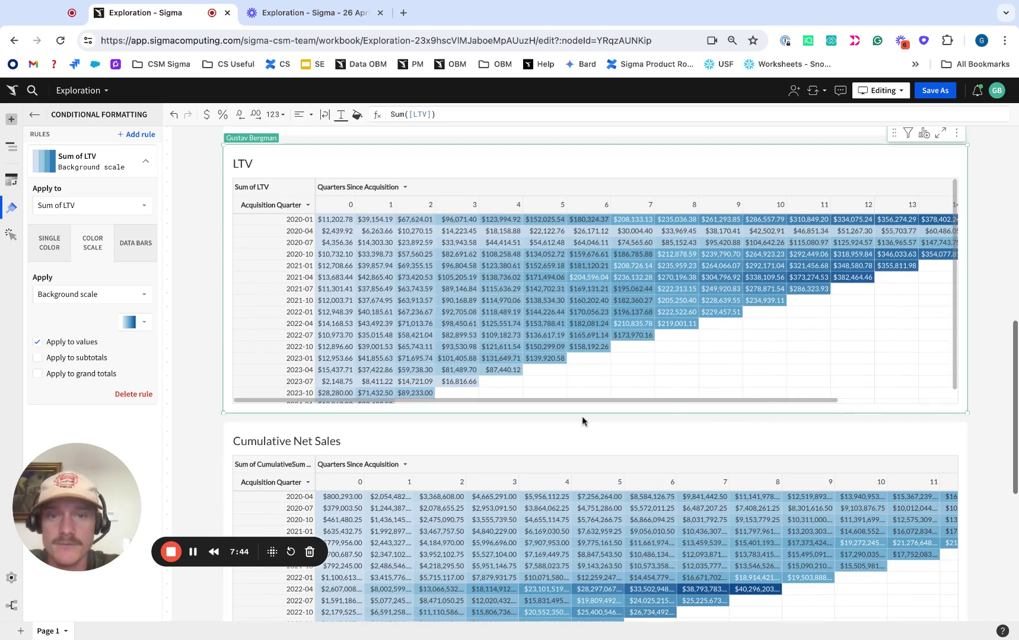
scroll(513, 334, up, 1)
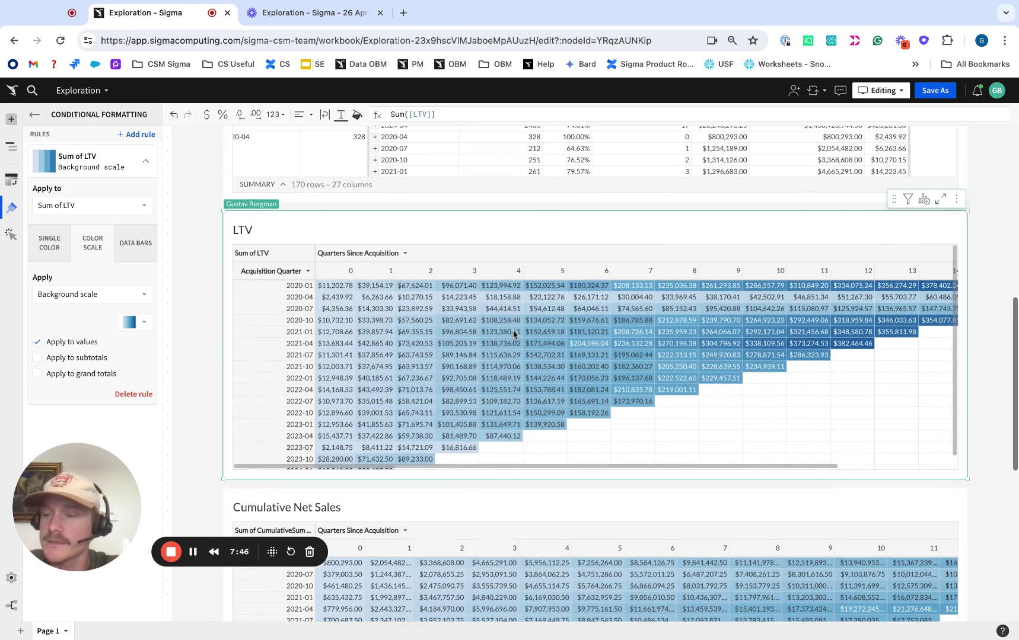